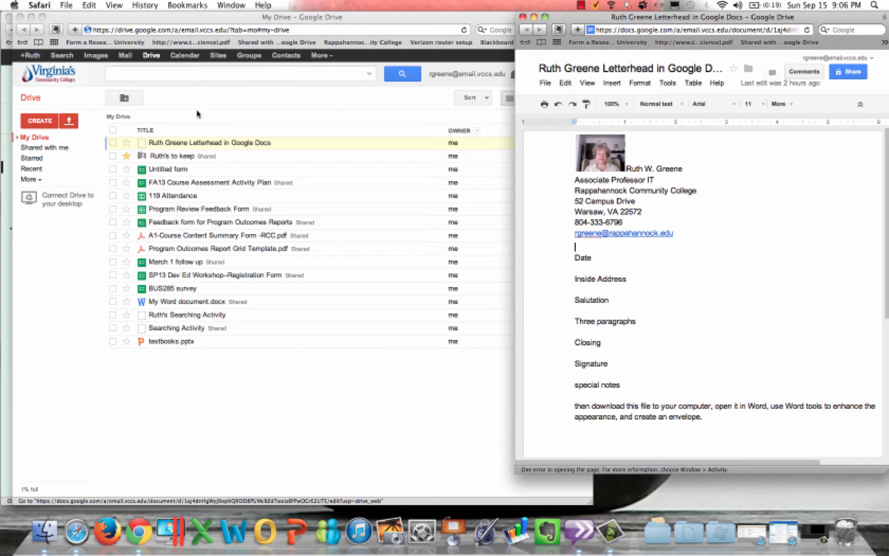
# Step: Open the Mail inbox from Drive, and open the My Drive file list again from Mail
pyautogui.click(127, 61)
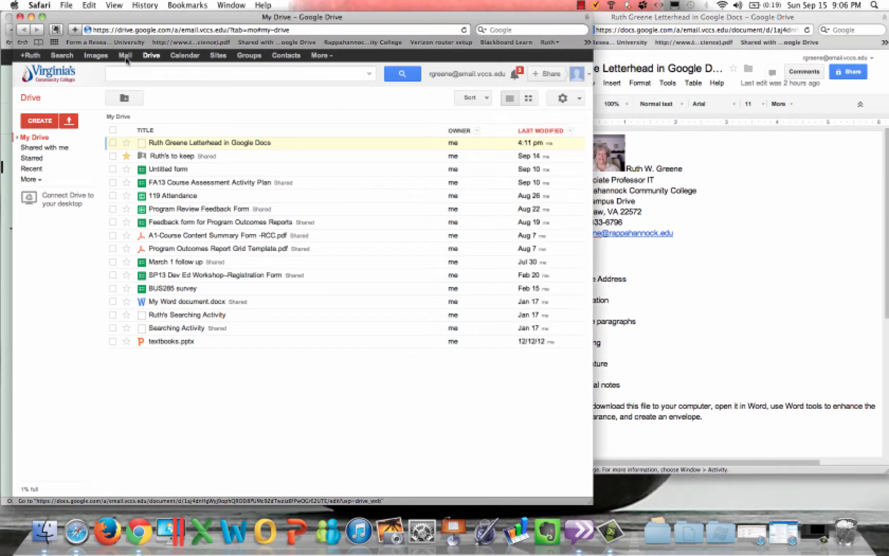
pyautogui.click(125, 57)
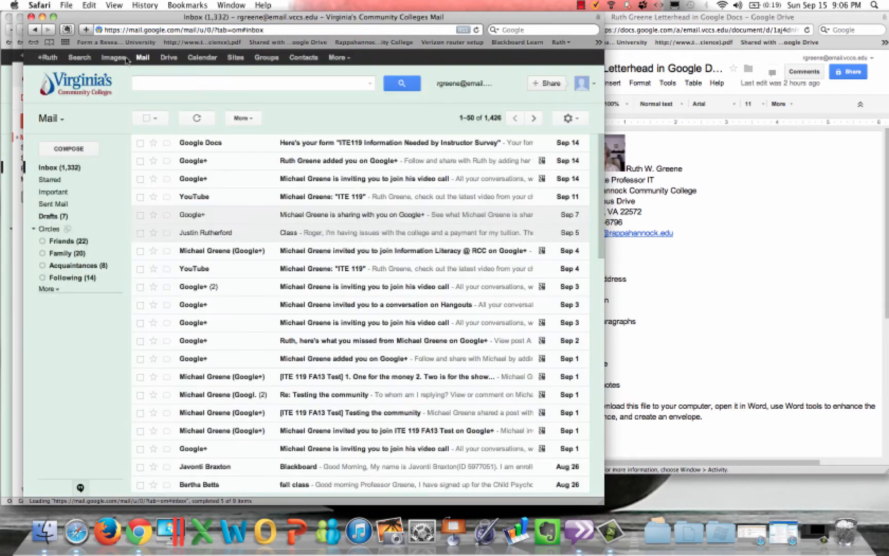
pyautogui.click(169, 59)
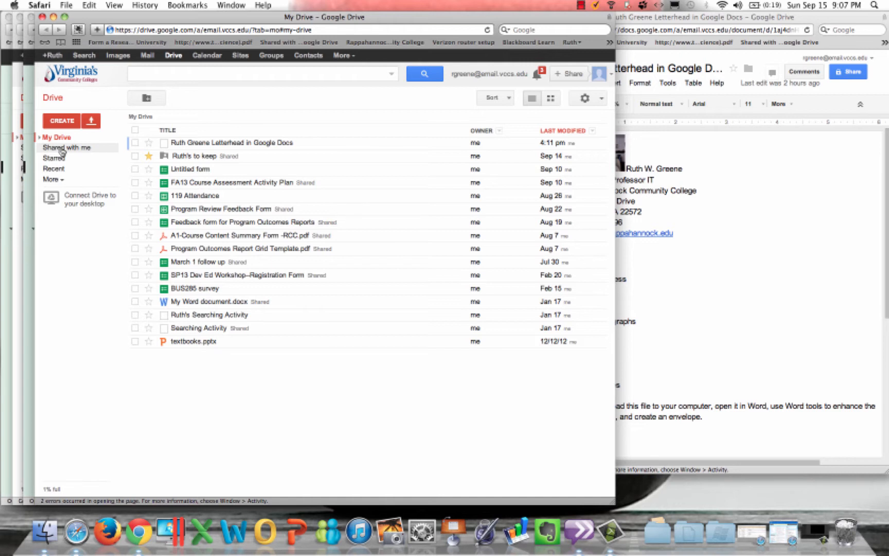
# Step: Bring the finished sample letterhead document over the Drive window to view it, and move it back aside
pyautogui.click(811, 22)
pyautogui.moveTo(812, 22); pyautogui.dragTo(414, 24)
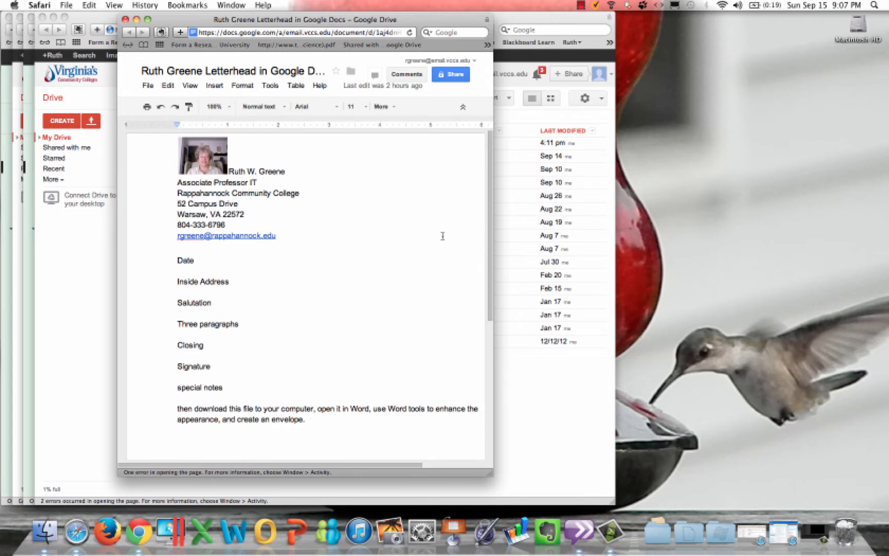
pyautogui.moveTo(352, 20); pyautogui.dragTo(731, 24)
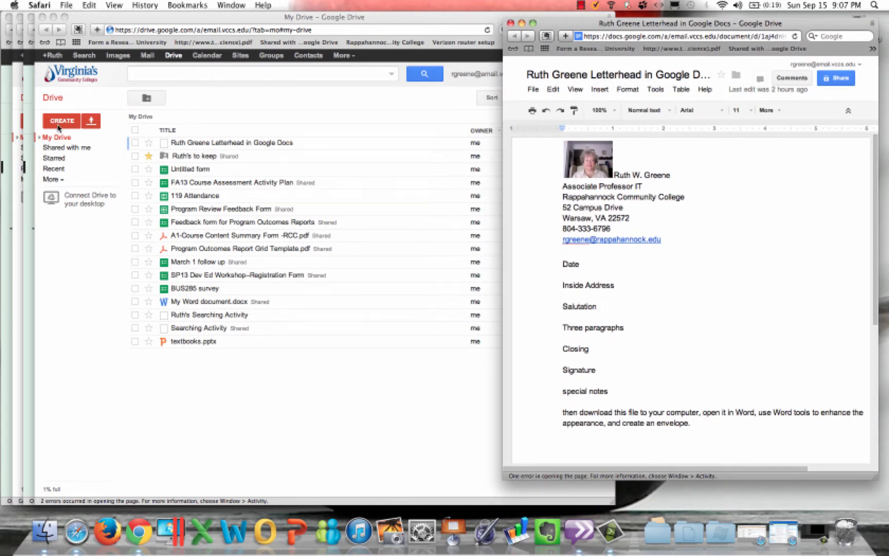
# Step: Create a new blank text document in My Drive
pyautogui.click(59, 126)
pyautogui.click(61, 123)
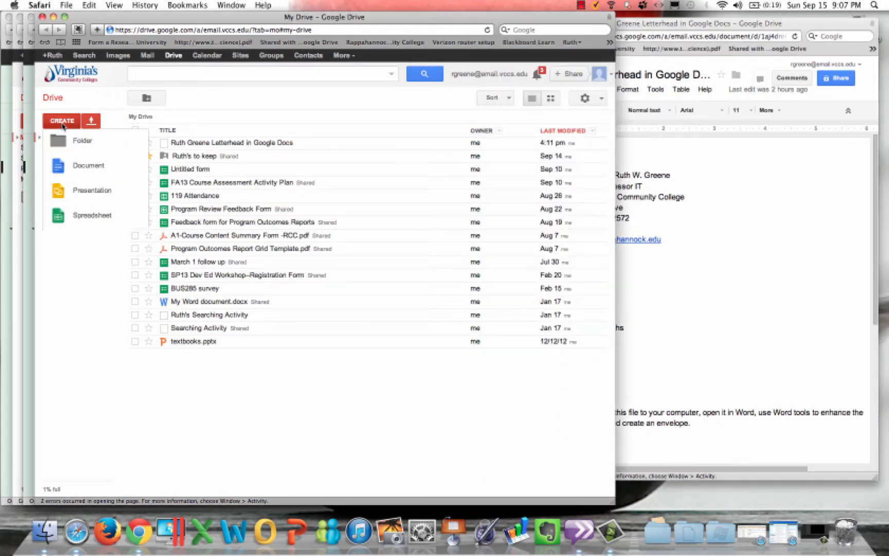
pyautogui.click(66, 167)
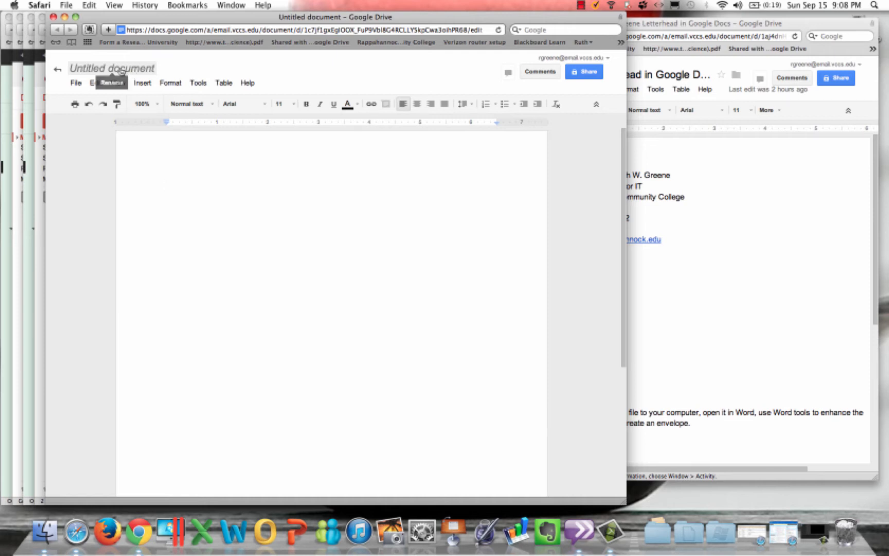
# Step: Rename the untitled document as "Business Letterhead Doc"
pyautogui.click(121, 71)
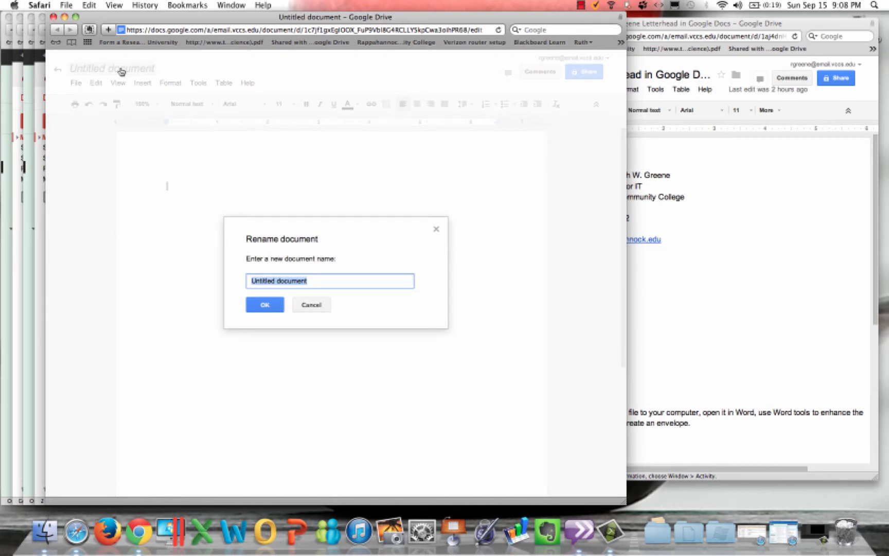
pyautogui.press('BackSpace')
pyautogui.write('B')
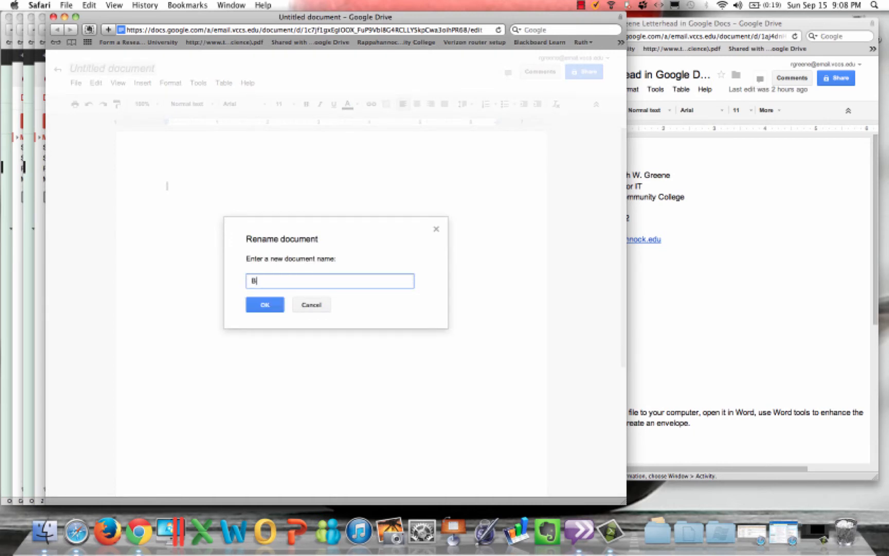
pyautogui.write('usiness Letterhead Doc')
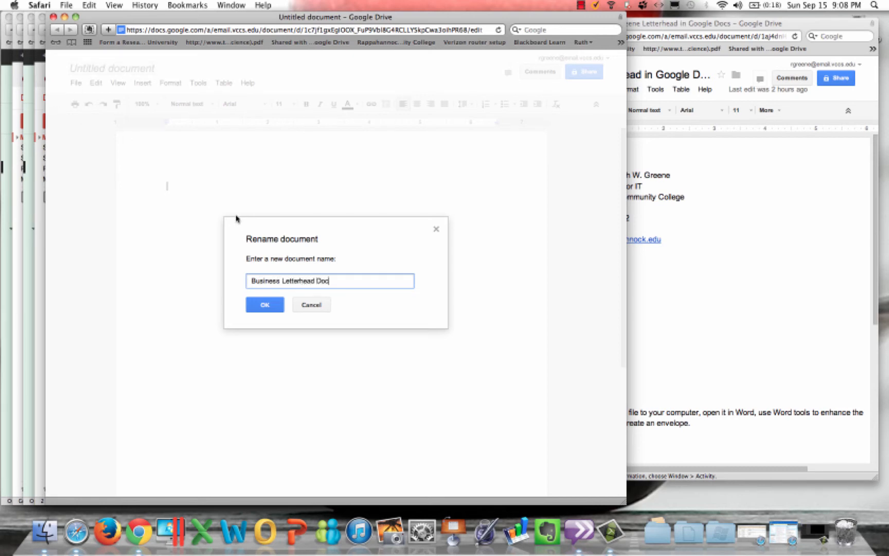
pyautogui.click(265, 307)
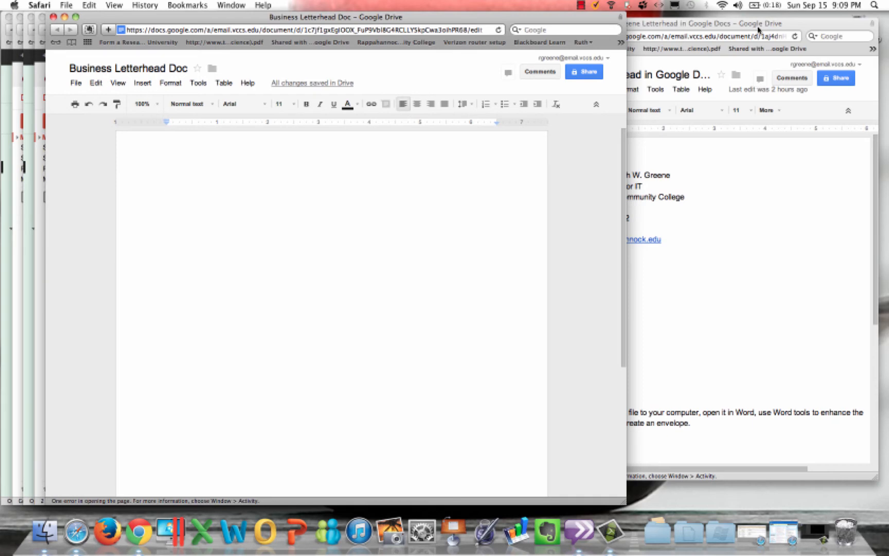
# Step: View the sample letterhead in front of the new document, move it back aside, and return to Business Letterhead Doc
pyautogui.moveTo(758, 29); pyautogui.dragTo(456, 38)
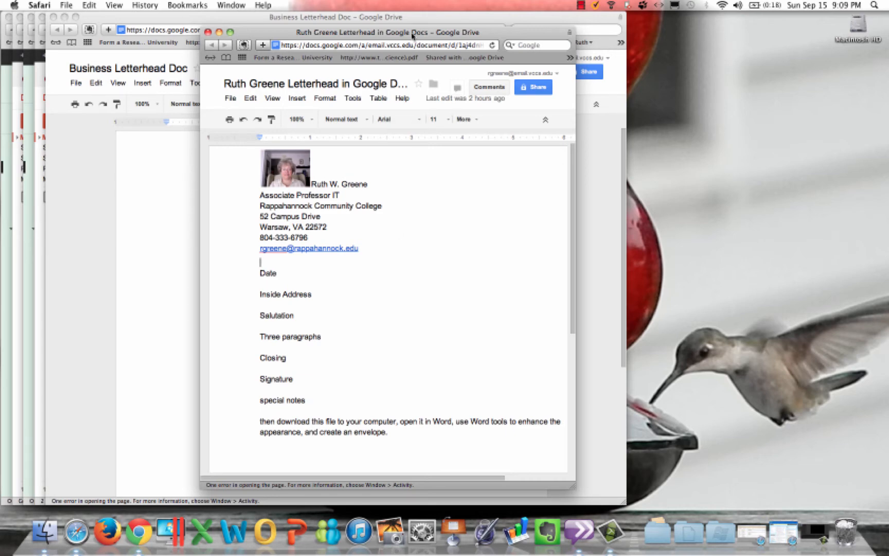
pyautogui.moveTo(411, 35); pyautogui.dragTo(705, 41)
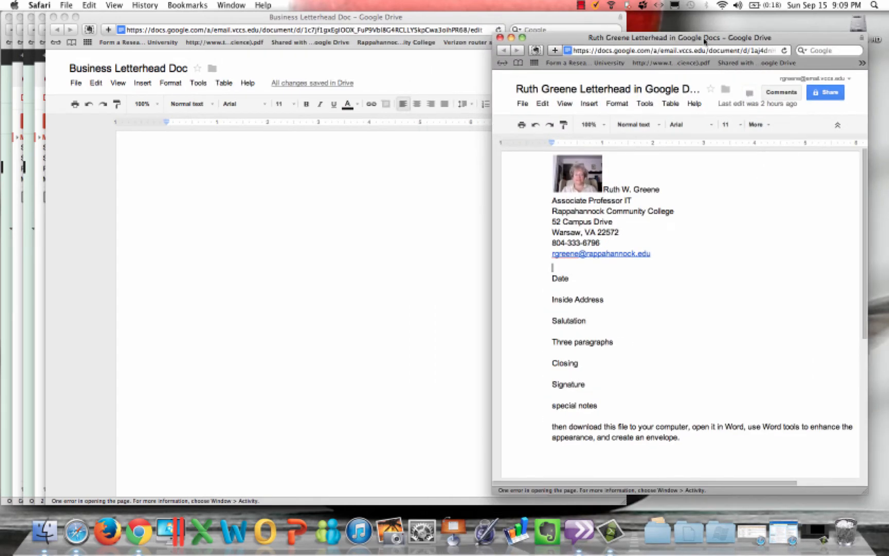
pyautogui.click(153, 166)
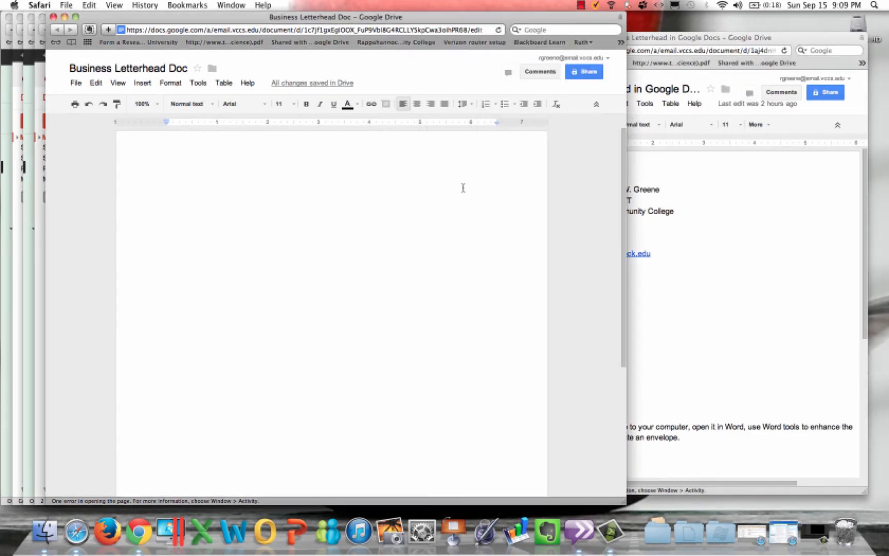
# Step: Add blank lines at the end of the sample letterhead until it runs onto a second page, and return to its start
pyautogui.click(867, 181)
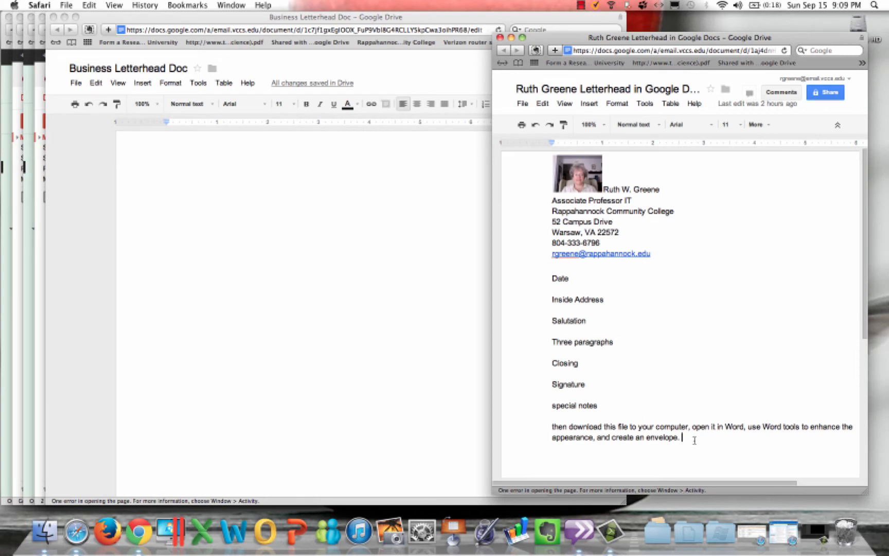
pyautogui.press('Return')
pyautogui.press('Return')
pyautogui.press('Return')
pyautogui.press('Return')
pyautogui.press('Return')
pyautogui.press('Return')
pyautogui.press('Return')
pyautogui.press('Return')
pyautogui.press('Return')
pyautogui.press('Return')
pyautogui.press('Return')
pyautogui.press('Return')
pyautogui.press('Return')
pyautogui.press('Return')
pyautogui.press('Return')
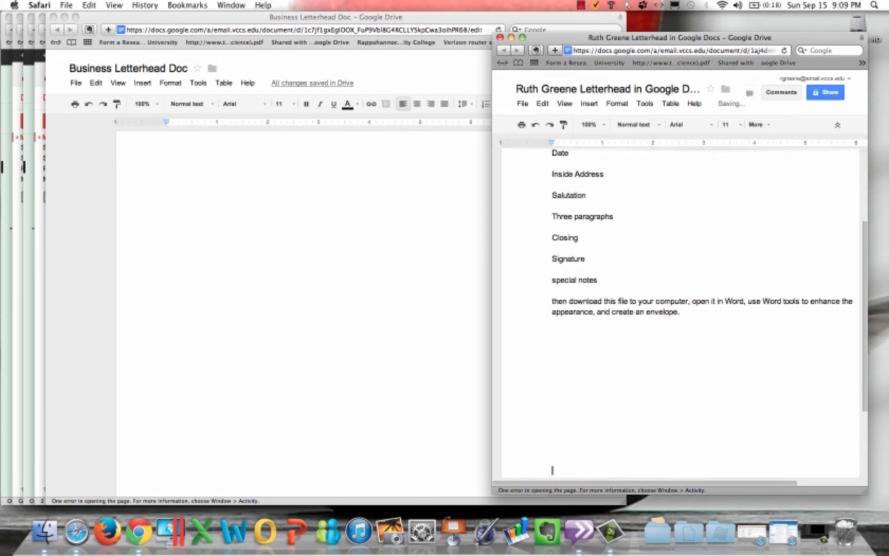
pyautogui.press('Return')
pyautogui.press('Return')
pyautogui.press('Return')
pyautogui.press('Return')
pyautogui.press('Return')
pyautogui.press('Return')
pyautogui.press('Return')
pyautogui.press('Return')
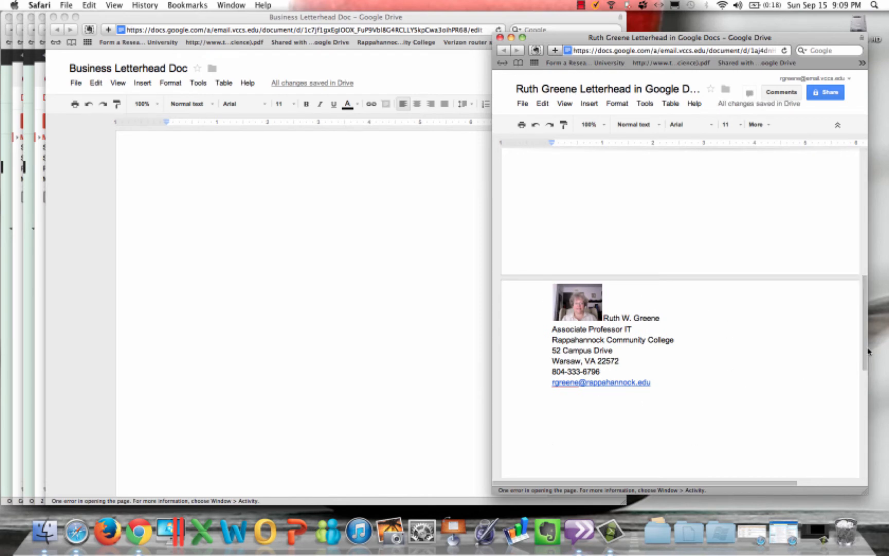
pyautogui.moveTo(869, 352); pyautogui.dragTo(869, 221)
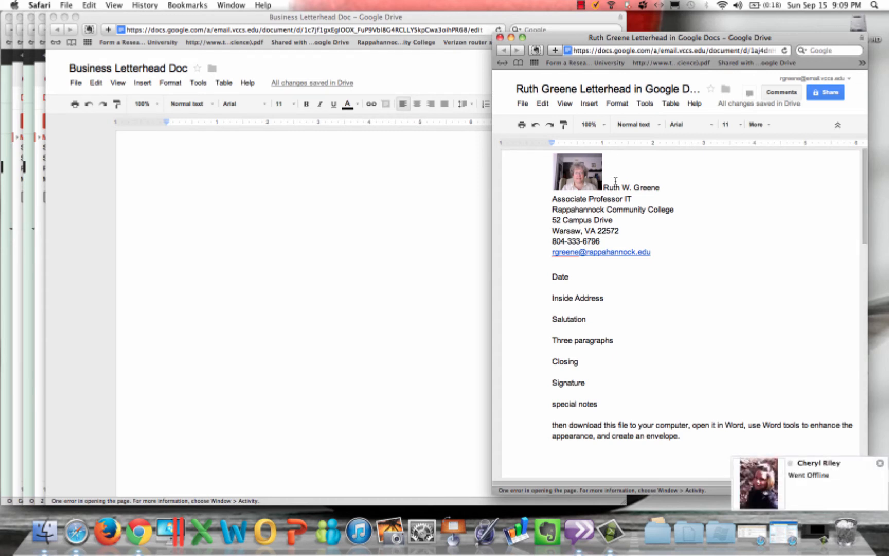
pyautogui.click(881, 463)
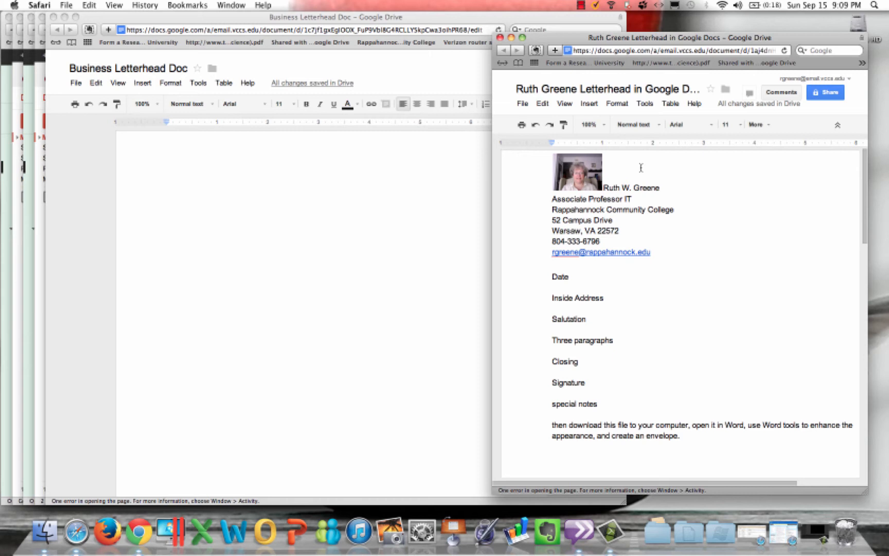
# Step: Insert a header in Business Letterhead Doc and enter "My Name", "My Address" and "My email address" on separate lines
pyautogui.click(177, 164)
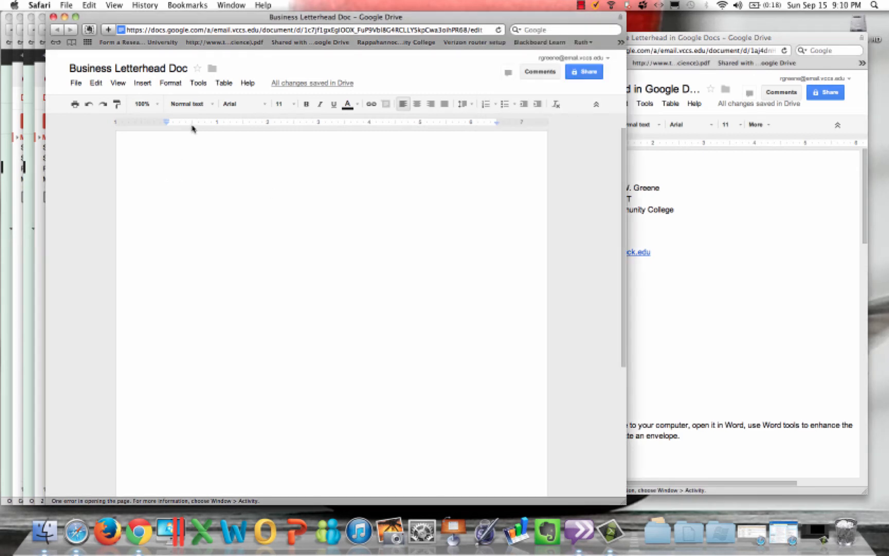
pyautogui.click(143, 84)
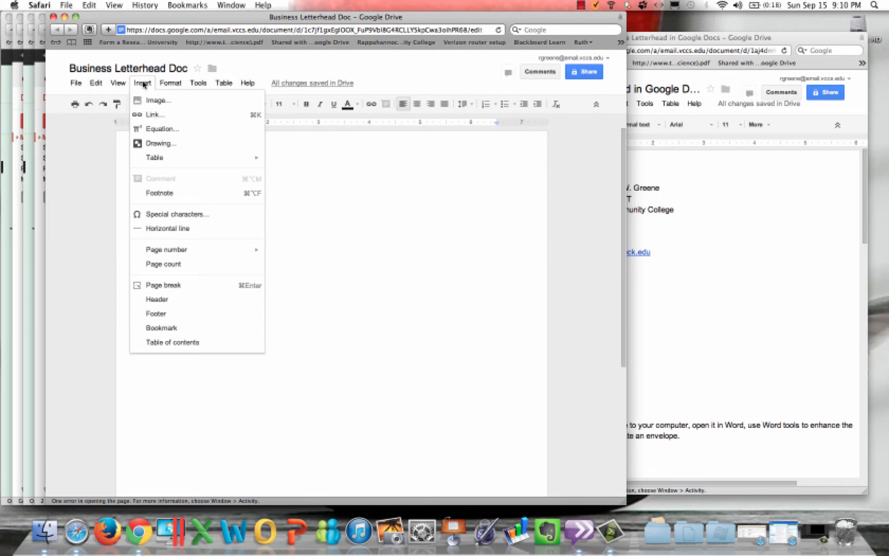
pyautogui.click(160, 300)
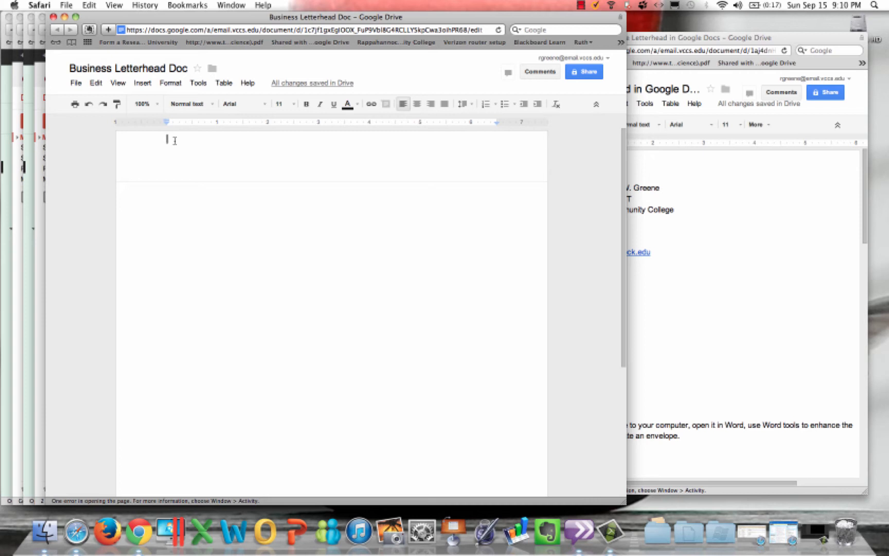
pyautogui.write('My Name')
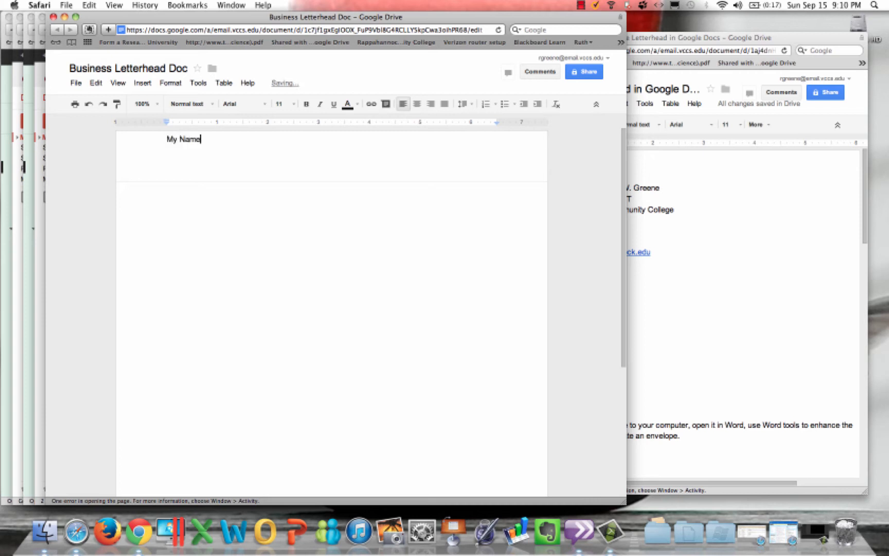
pyautogui.press('Return')
pyautogui.write('My Address')
pyautogui.press('Return')
pyautogui.write('My email addre')
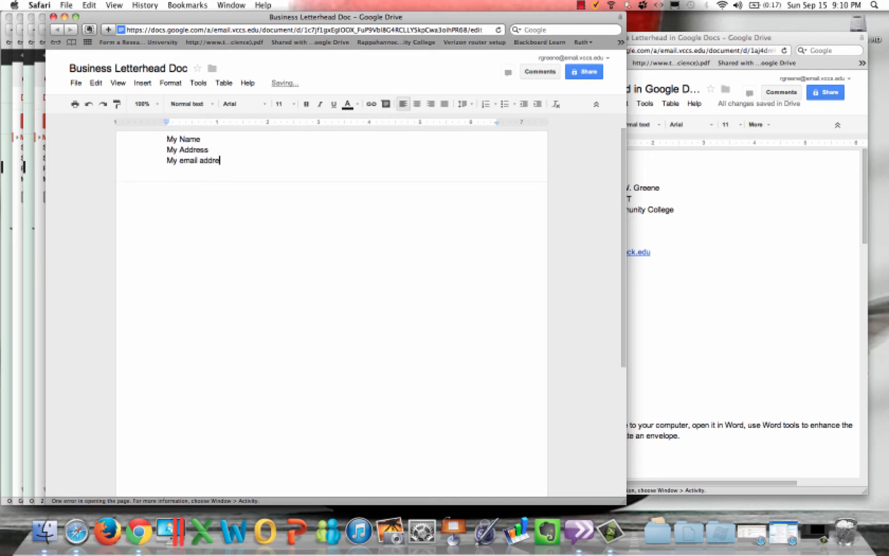
pyautogui.write('ss')
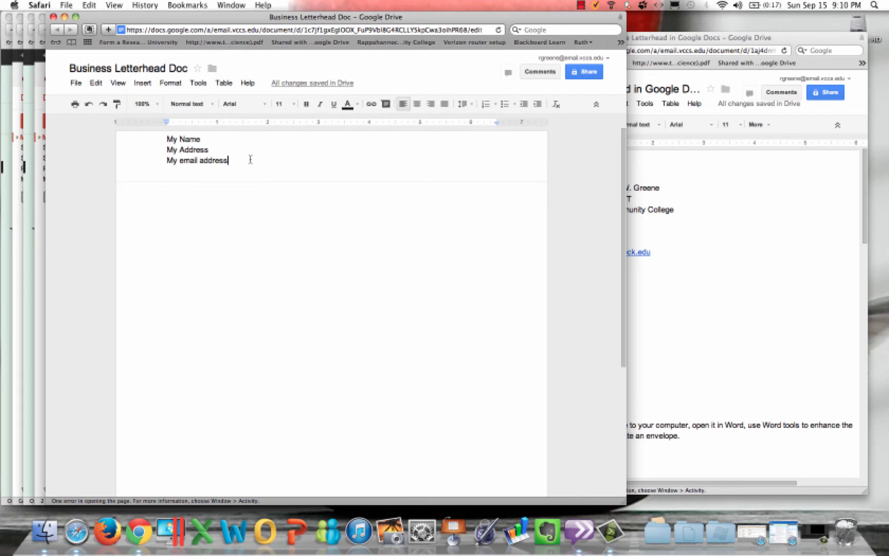
# Step: Try inserting a webcam snapshot before "My Name" in the header, allowing docs.google.com to use the camera, and cancel the image insertion
pyautogui.click(167, 139)
pyautogui.click(141, 83)
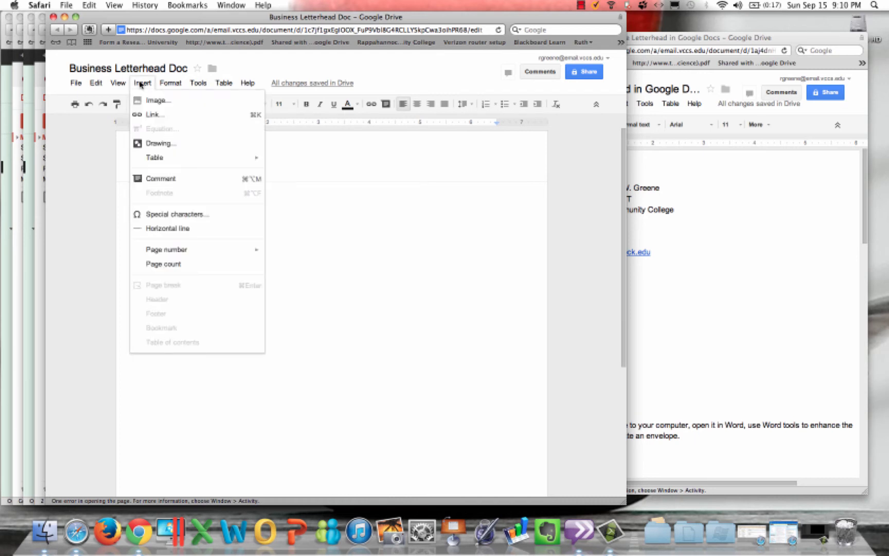
pyautogui.click(337, 157)
pyautogui.click(166, 139)
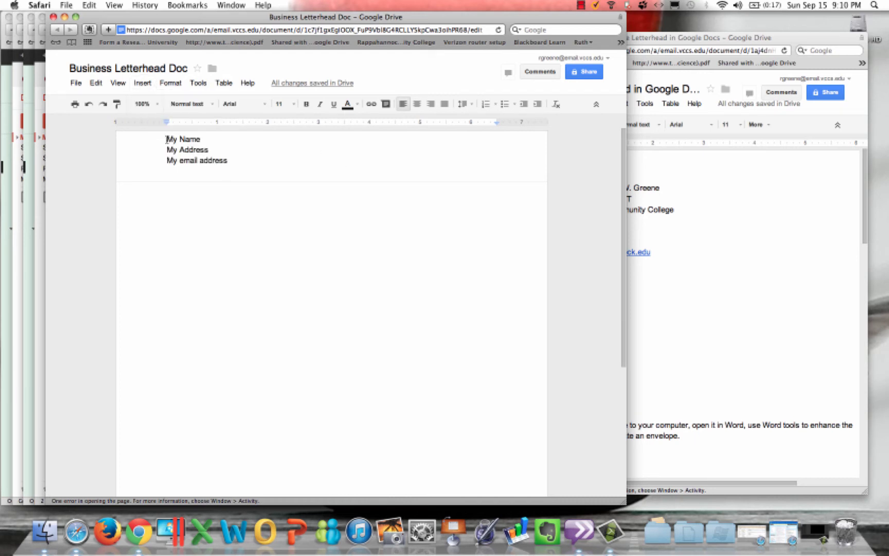
pyautogui.click(145, 83)
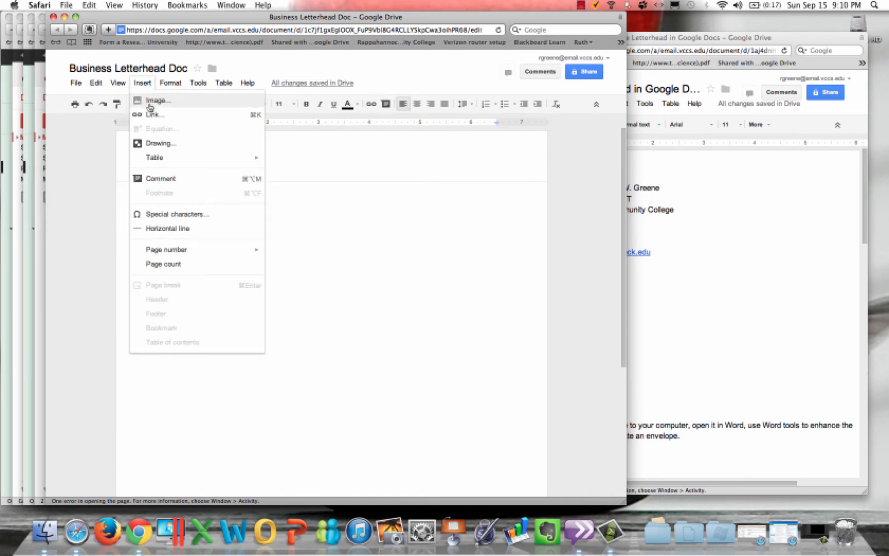
pyautogui.click(150, 101)
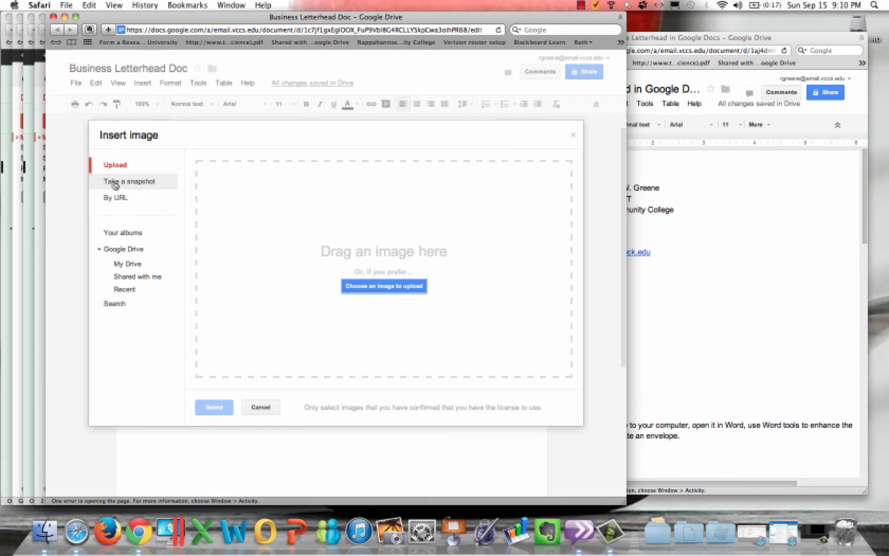
pyautogui.click(115, 184)
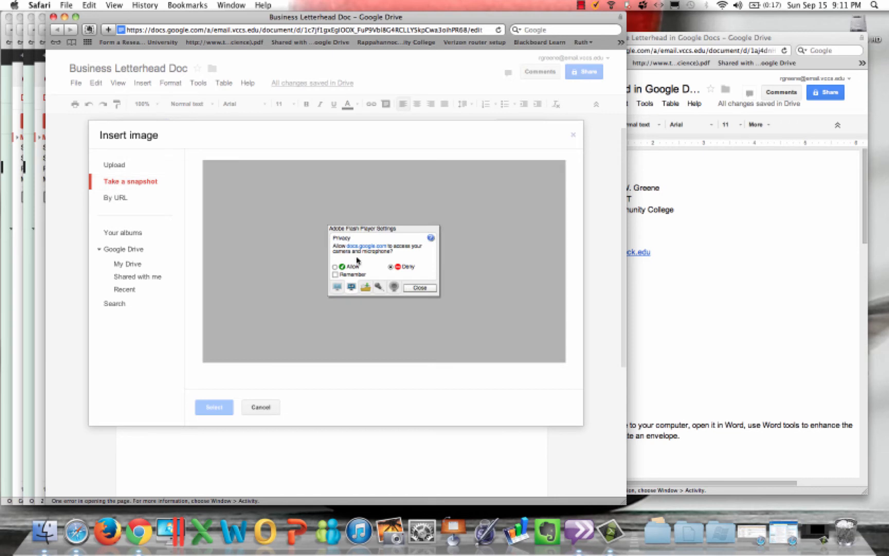
pyautogui.click(335, 267)
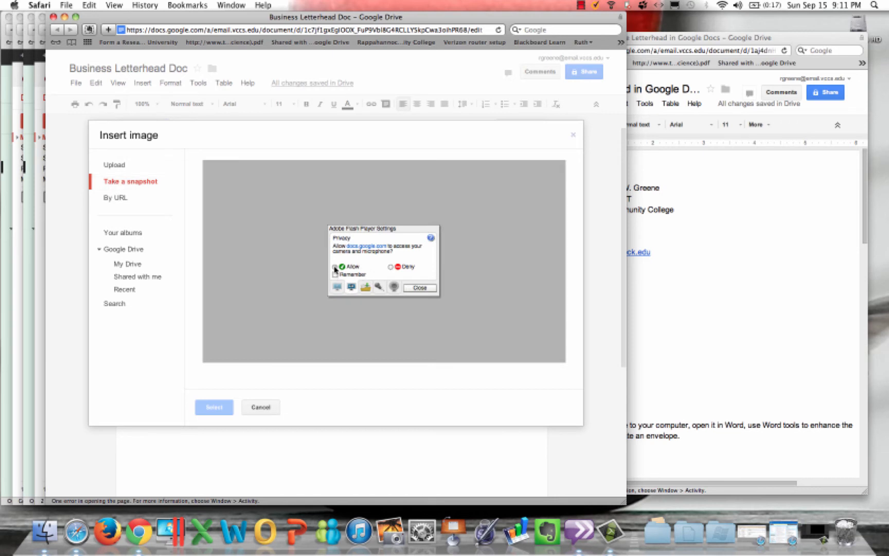
pyautogui.click(420, 288)
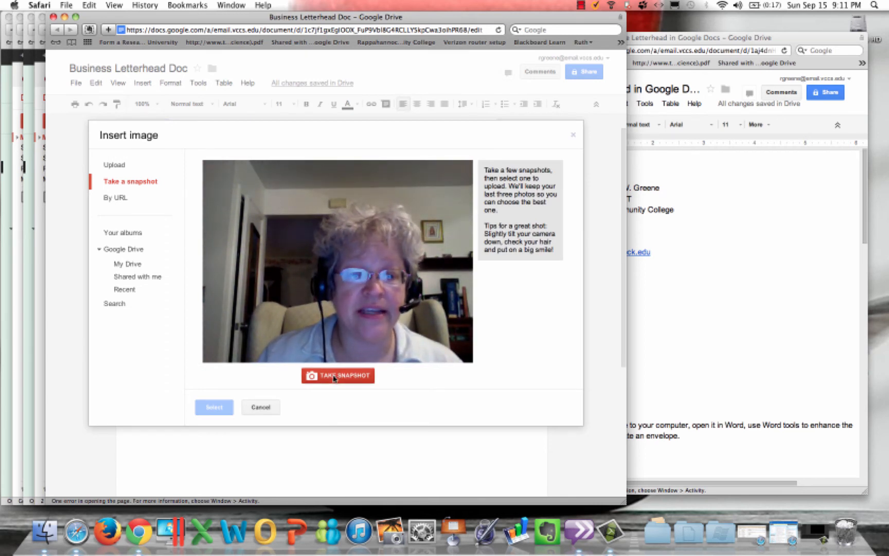
pyautogui.click(260, 408)
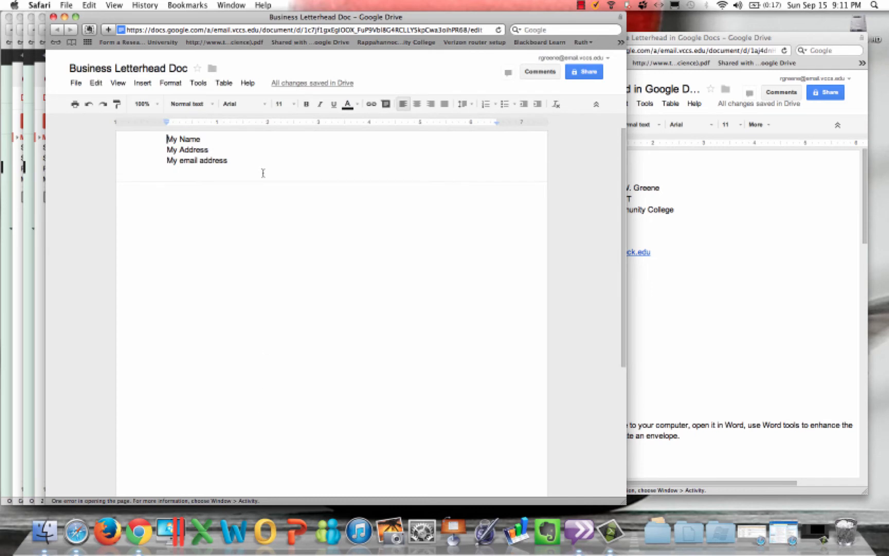
# Step: Look at the sample letterhead's header for comparison, and return to the "My Name" line in Business Letterhead Doc
pyautogui.click(825, 232)
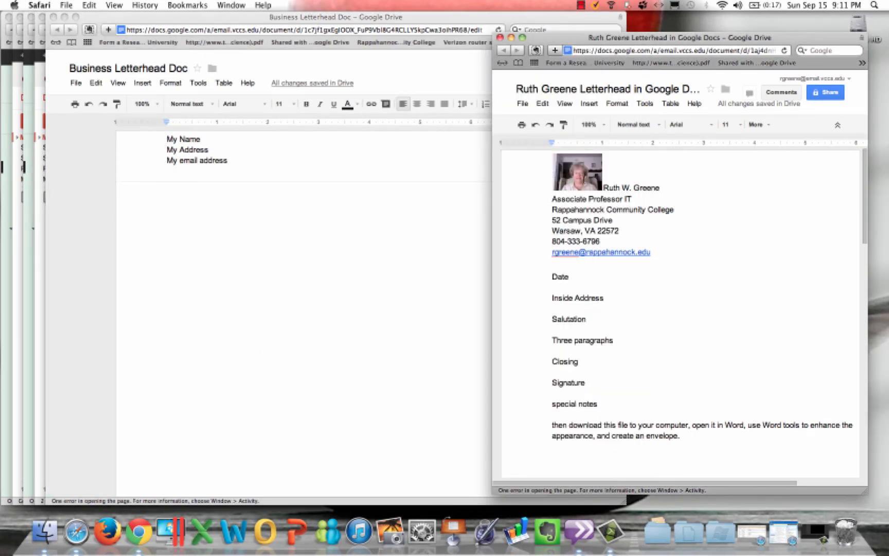
pyautogui.click(250, 162)
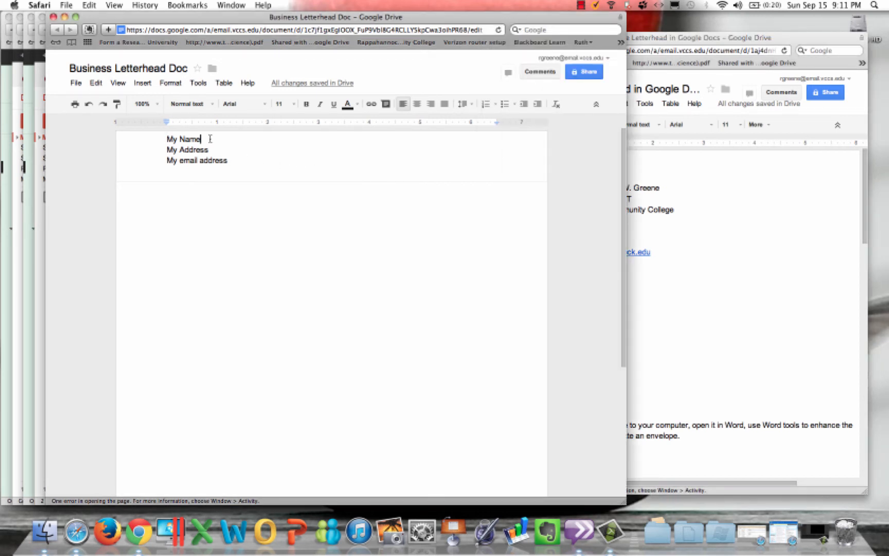
# Step: Colour the "My Name" line in the header dark green and set its font size to 18
pyautogui.moveTo(159, 139); pyautogui.dragTo(211, 139)
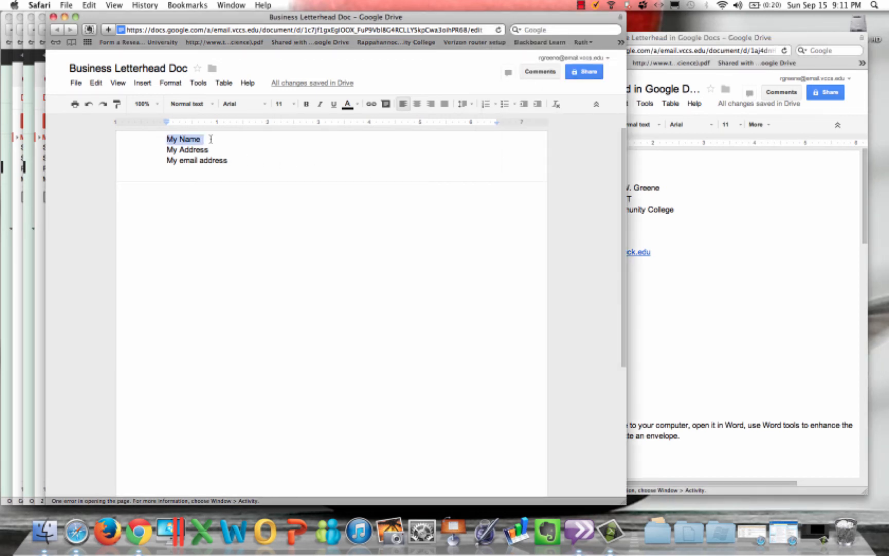
pyautogui.click(357, 104)
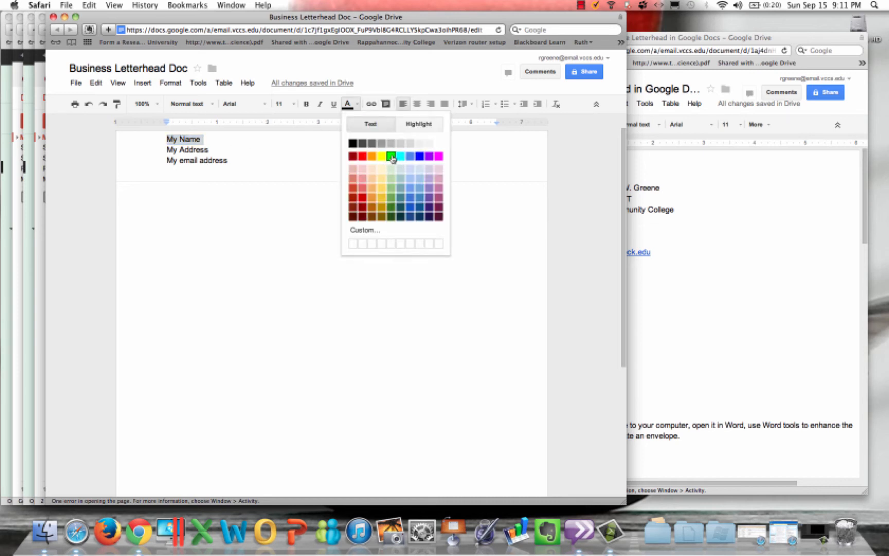
pyautogui.click(393, 208)
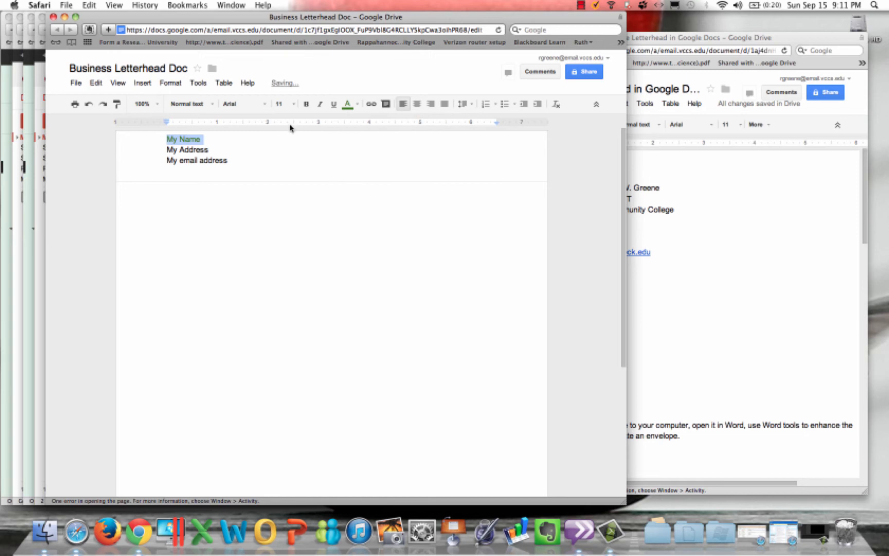
pyautogui.click(294, 106)
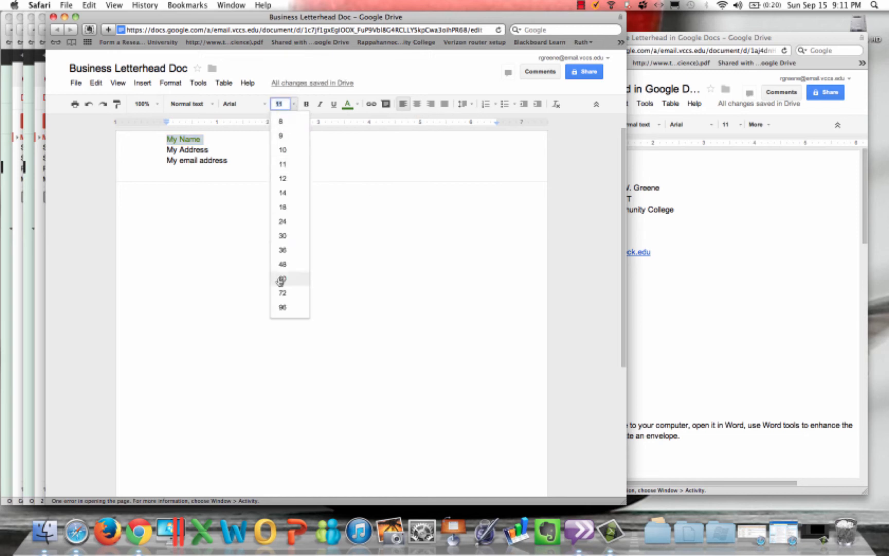
pyautogui.click(282, 211)
pyautogui.click(244, 148)
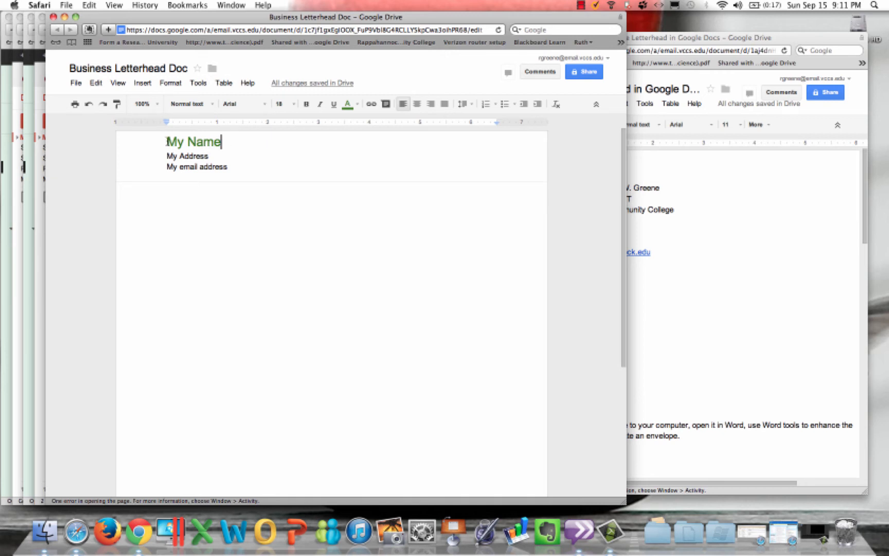
# Step: Try Impact and Trebuchet MS on the "My Name" line, and set its font to Corsiva
pyautogui.moveTo(168, 145); pyautogui.dragTo(244, 142)
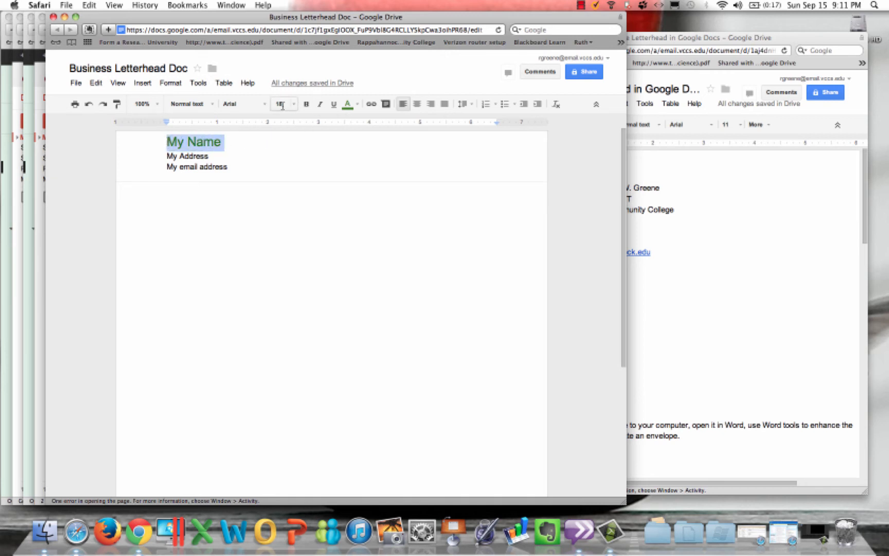
pyautogui.click(264, 106)
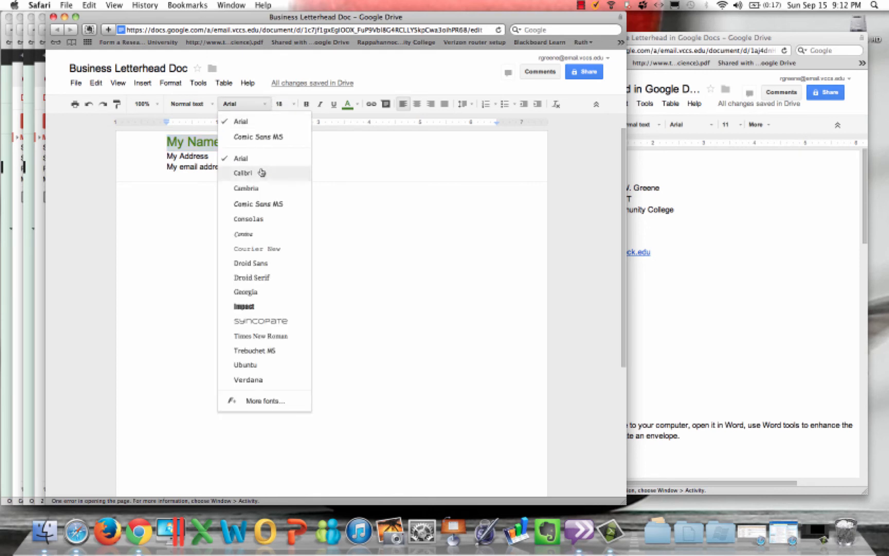
pyautogui.click(263, 311)
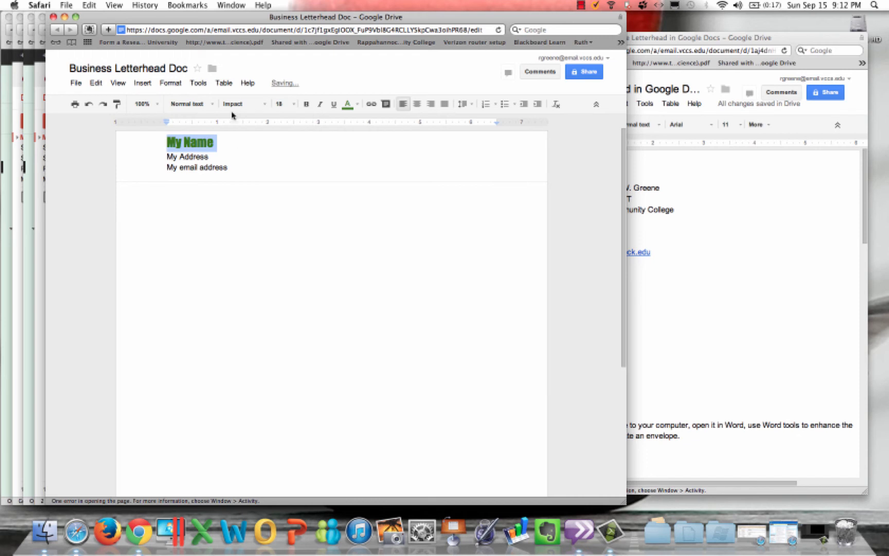
pyautogui.click(267, 107)
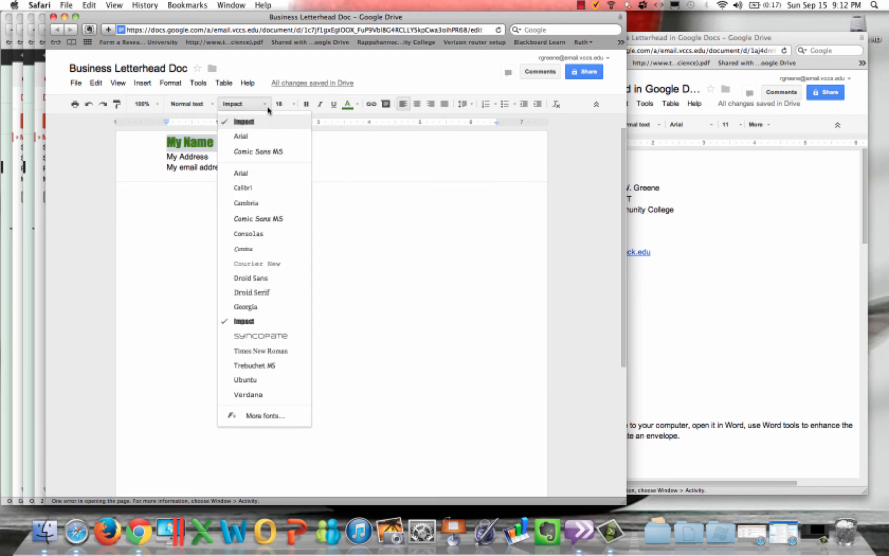
pyautogui.click(254, 366)
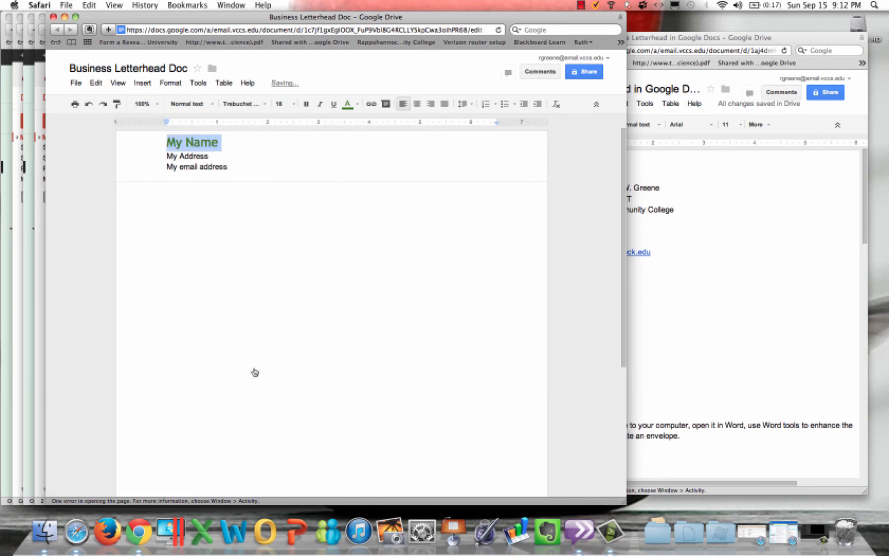
pyautogui.click(251, 105)
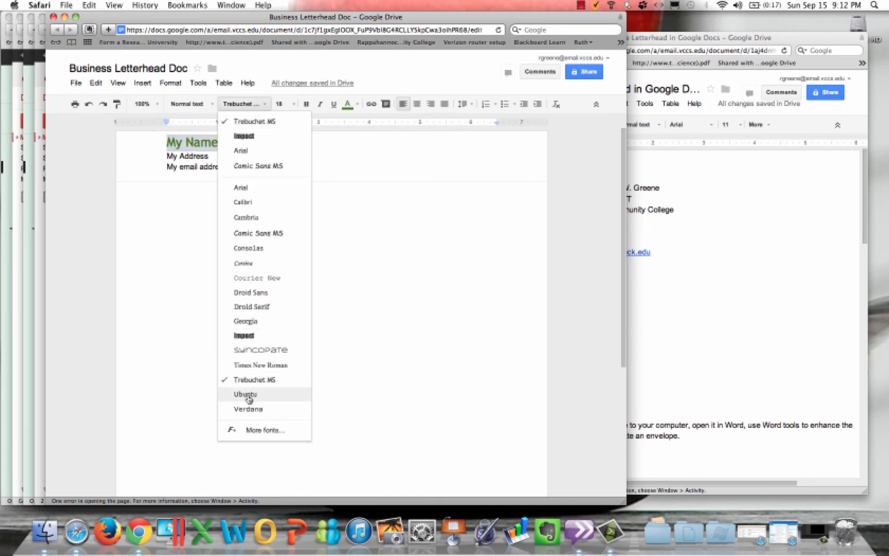
pyautogui.click(253, 266)
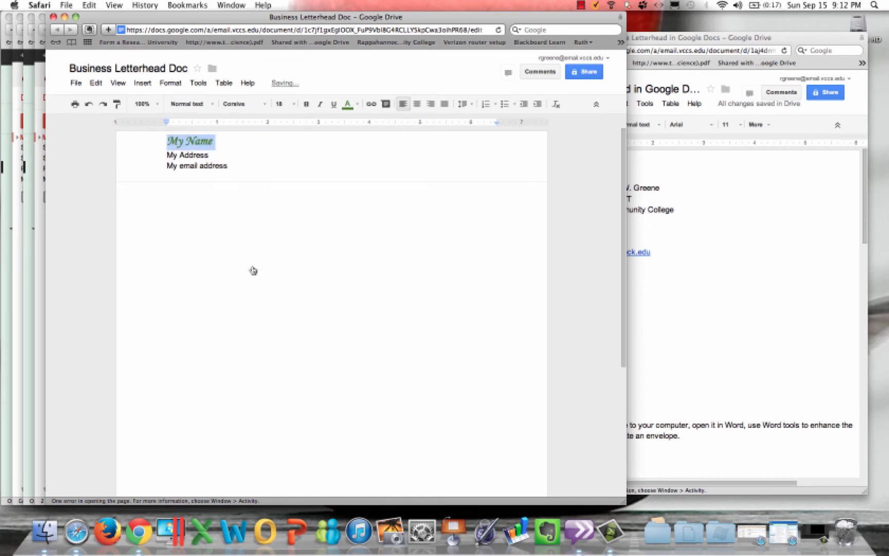
pyautogui.click(253, 270)
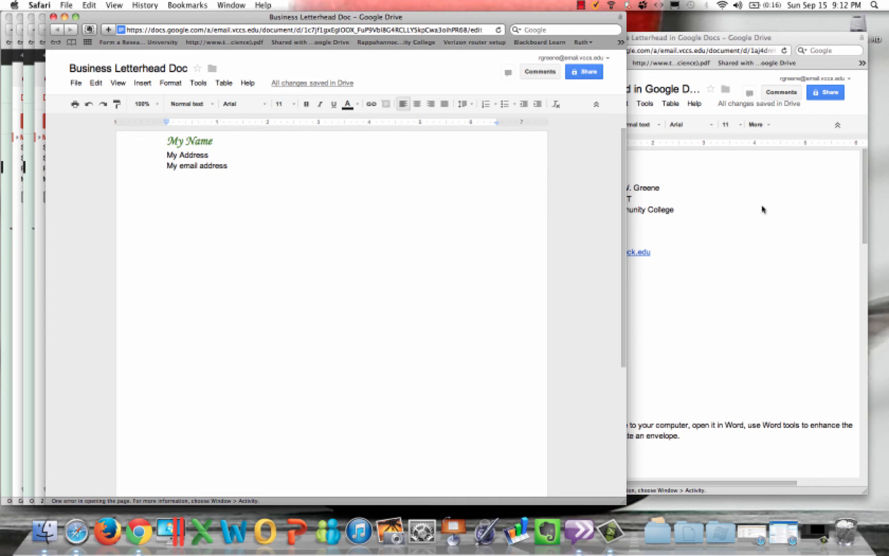
# Step: Insert a horizontal line below the email address in the sample letterhead's header
pyautogui.click(669, 212)
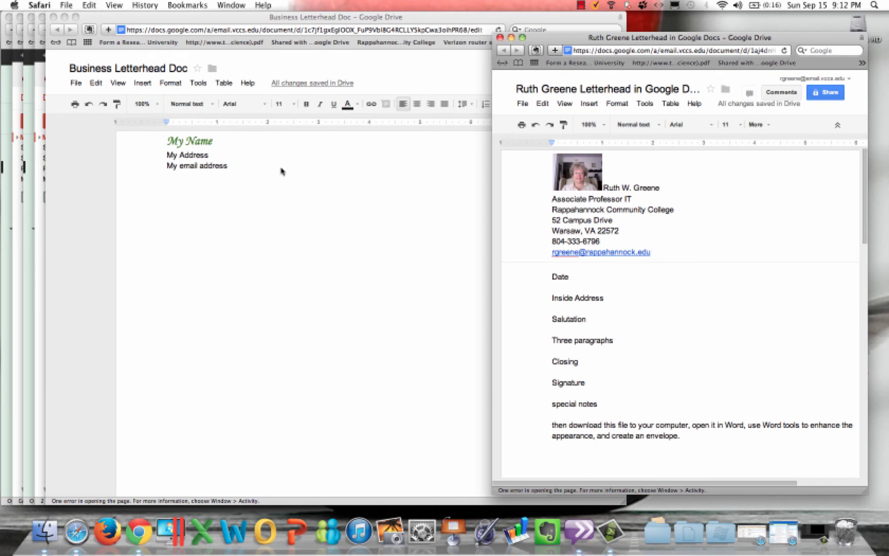
pyautogui.click(230, 168)
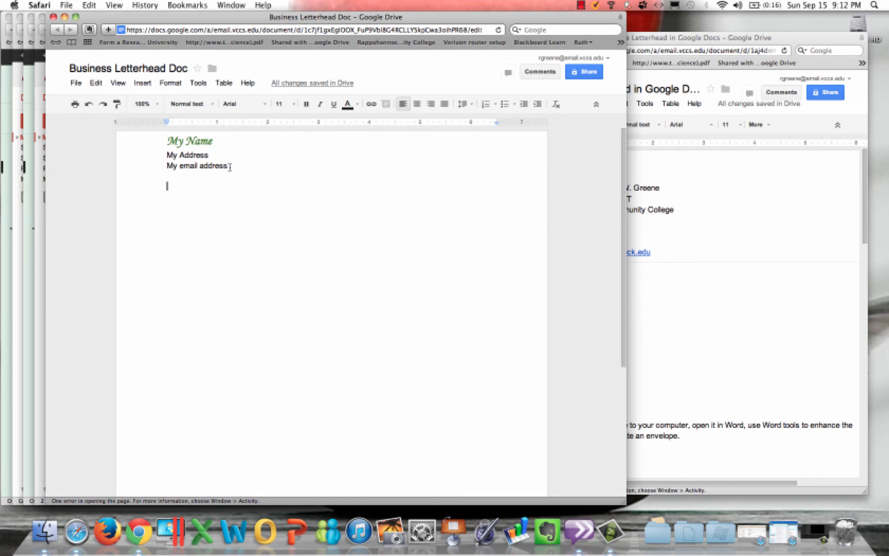
pyautogui.click(696, 253)
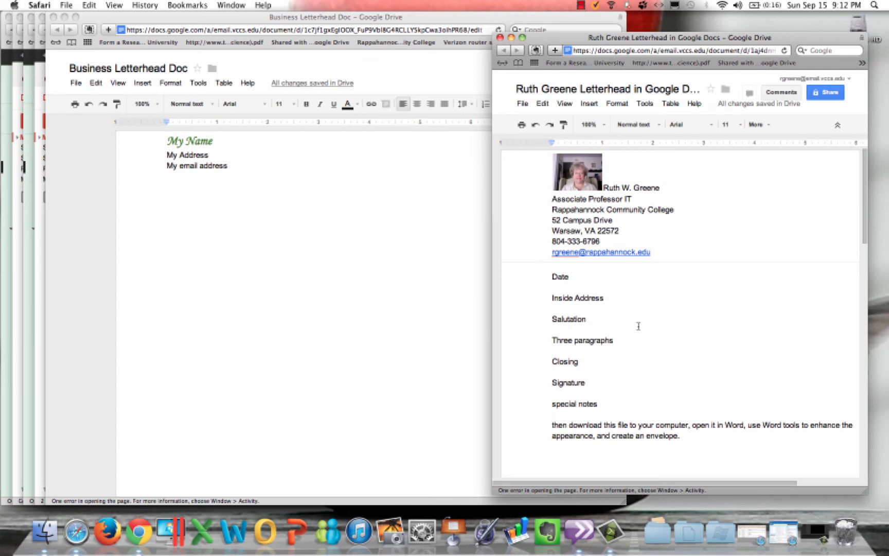
pyautogui.click(588, 104)
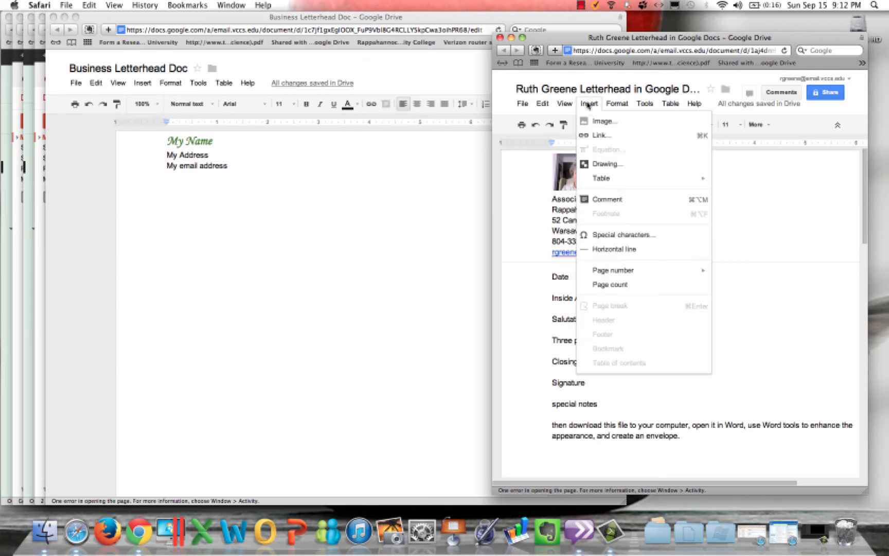
pyautogui.click(600, 250)
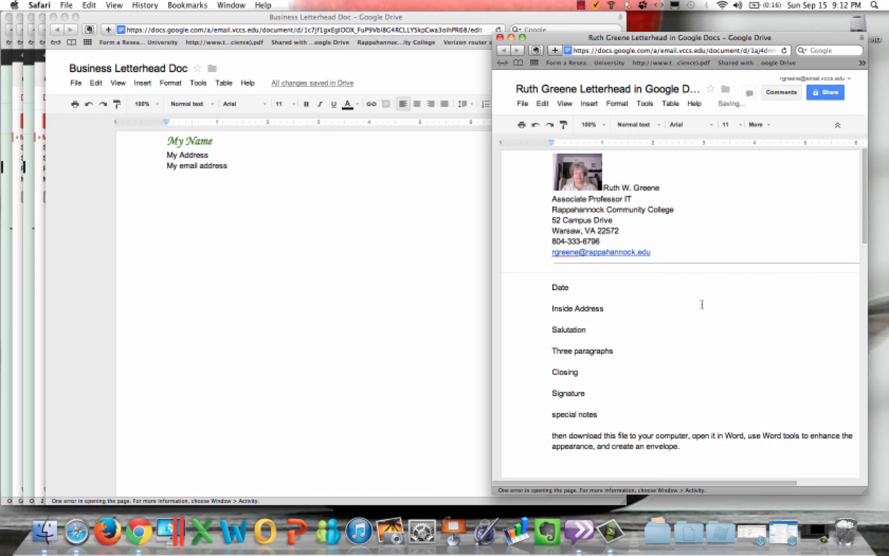
# Step: Start a new drawing in the sample letterhead's header and add the word art text "RWG"
pyautogui.click(589, 104)
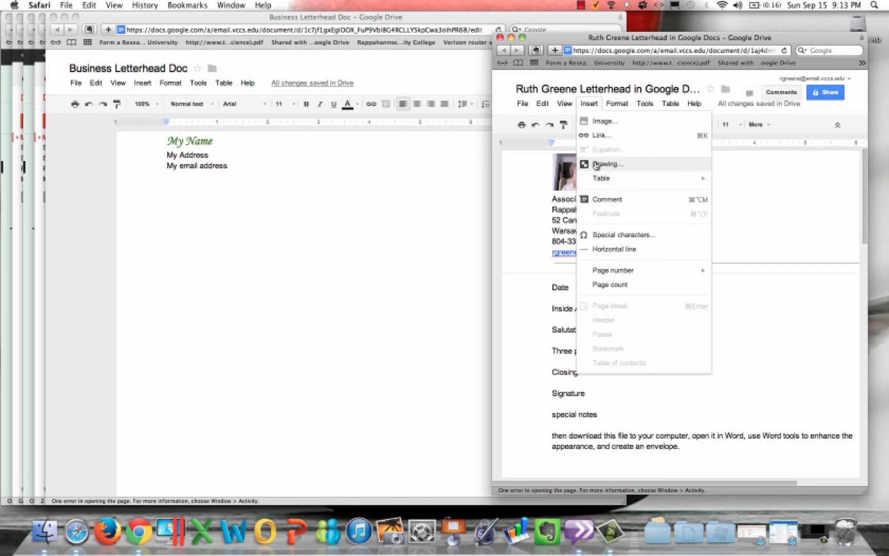
pyautogui.click(596, 164)
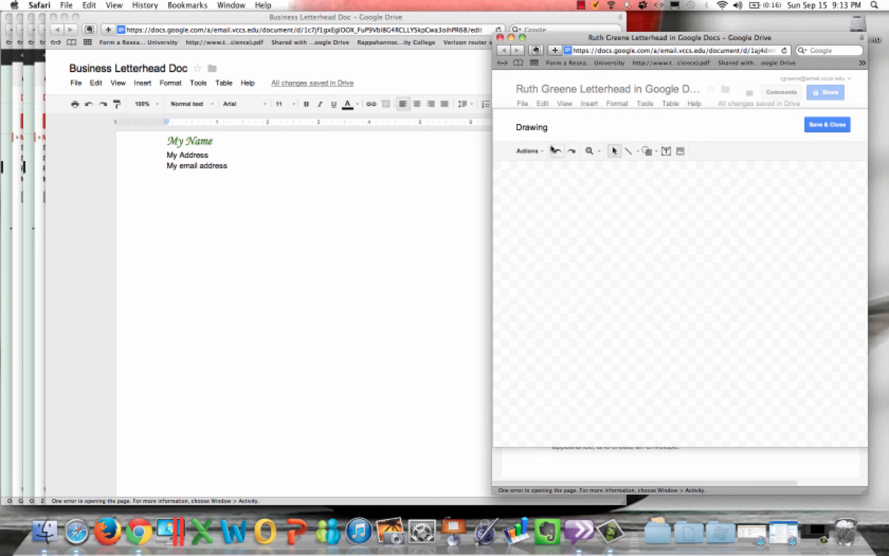
pyautogui.click(529, 151)
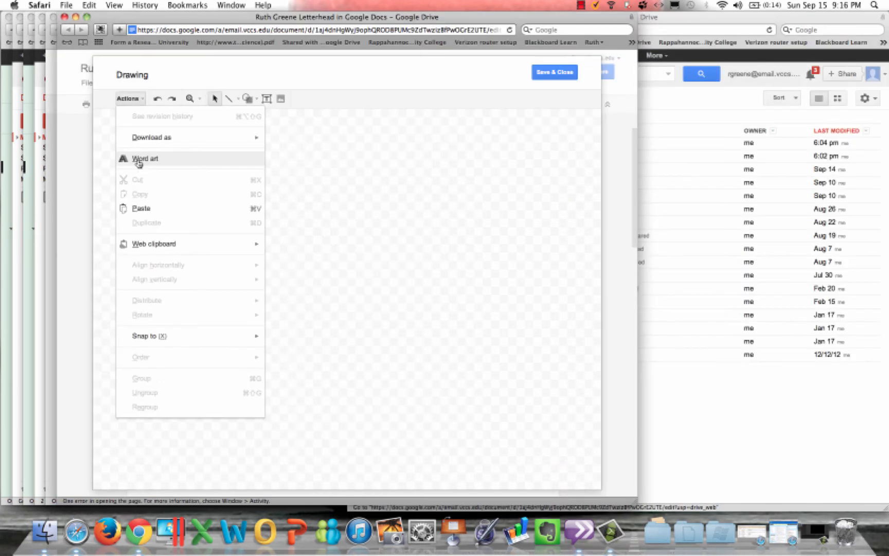
pyautogui.click(139, 163)
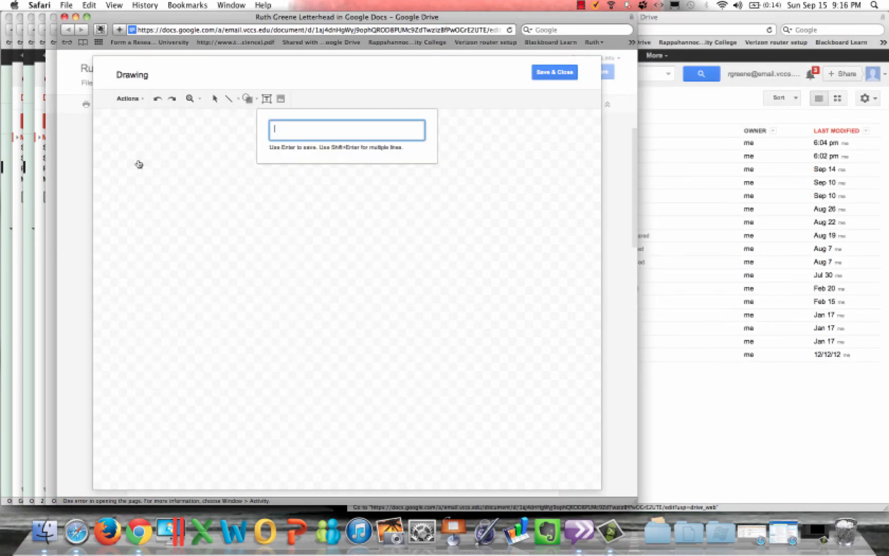
pyautogui.write('RWG')
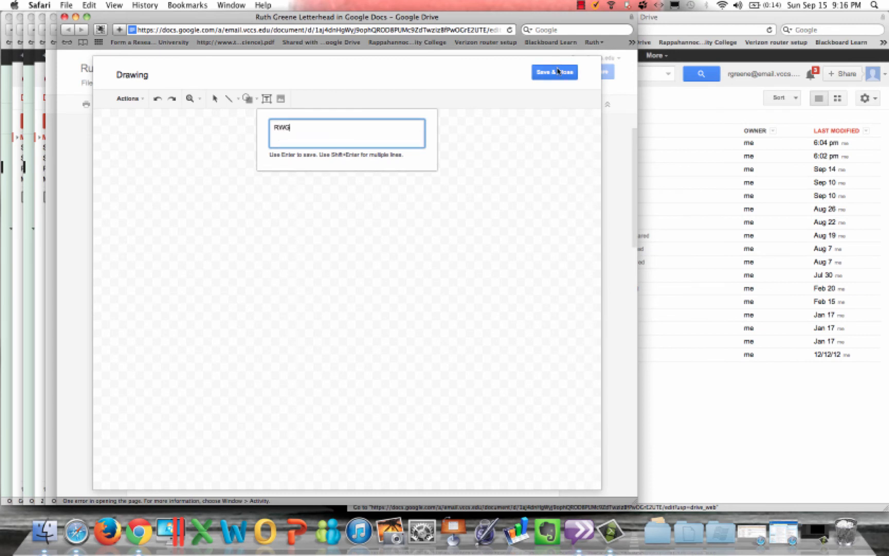
pyautogui.press('Return')
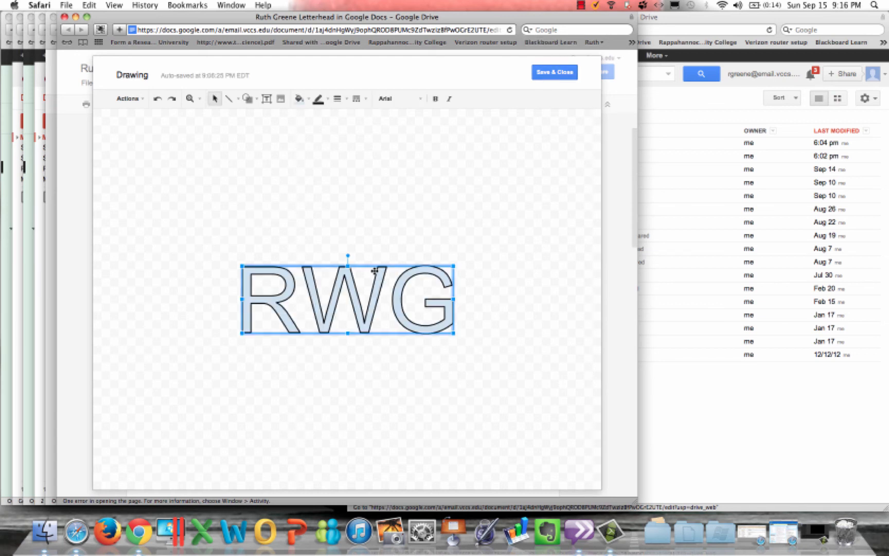
# Step: Fill the "RWG" word art with dark green, set its font to Corsiva, and save the drawing into the header
pyautogui.click(301, 98)
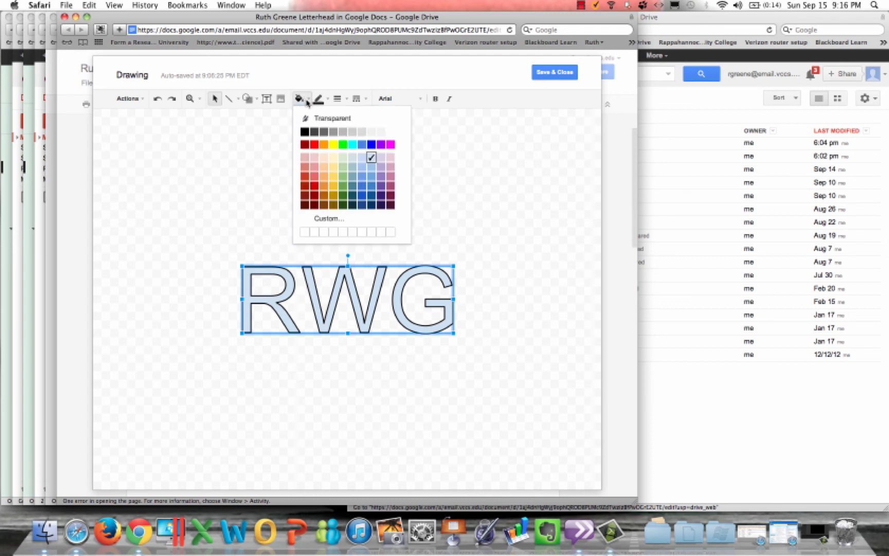
pyautogui.click(343, 205)
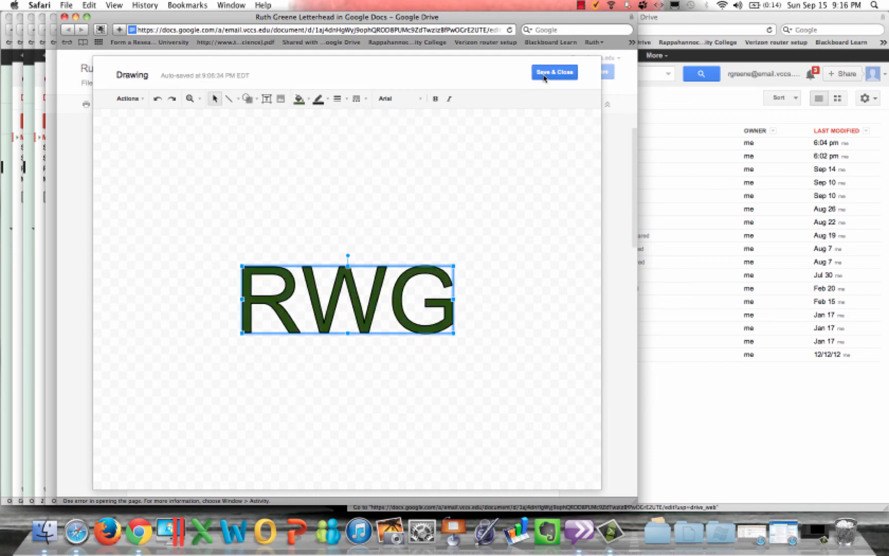
pyautogui.click(418, 100)
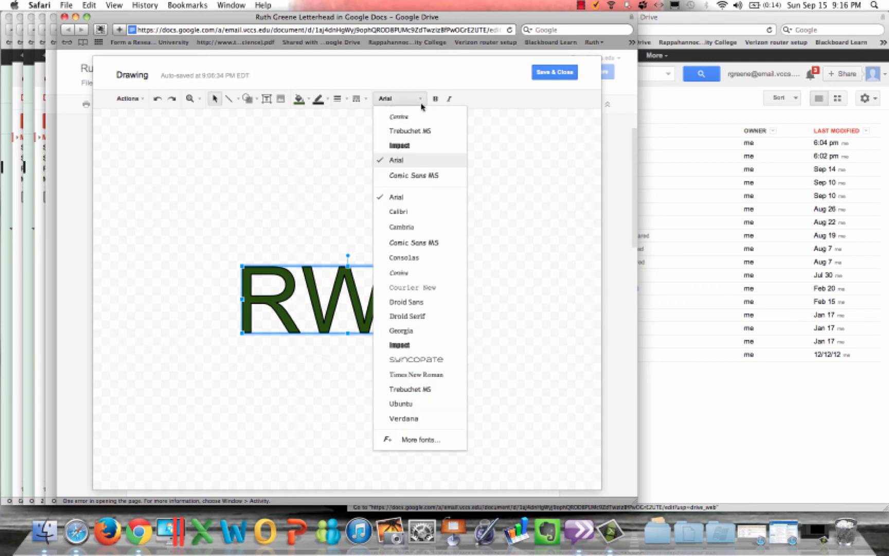
pyautogui.click(409, 277)
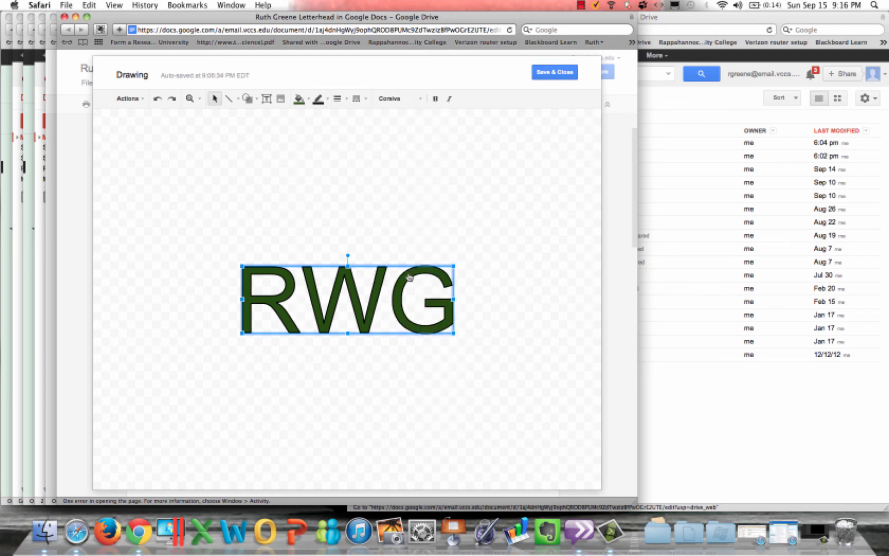
pyautogui.click(549, 76)
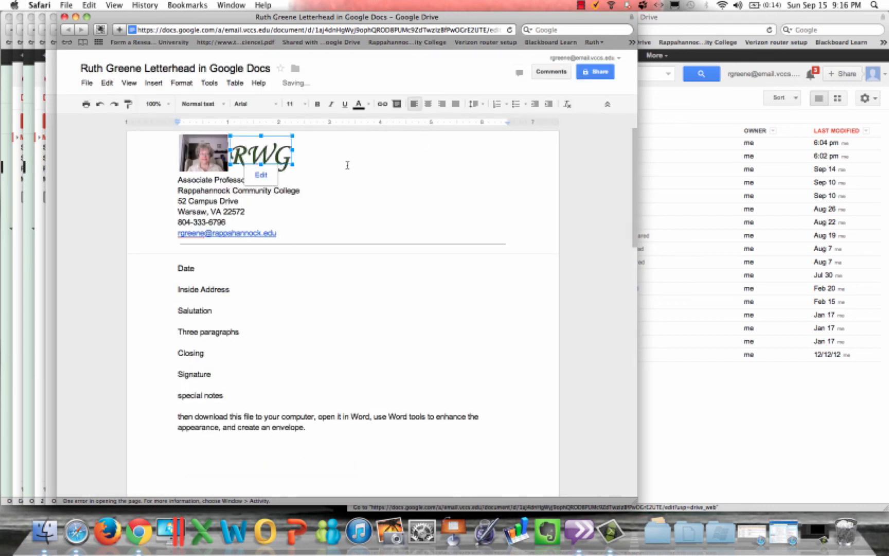
# Step: Put the sender's name on its own line below the picture and word art, and set the name and job title lines to size 14
pyautogui.click(348, 165)
pyautogui.moveTo(177, 179); pyautogui.dragTo(276, 189)
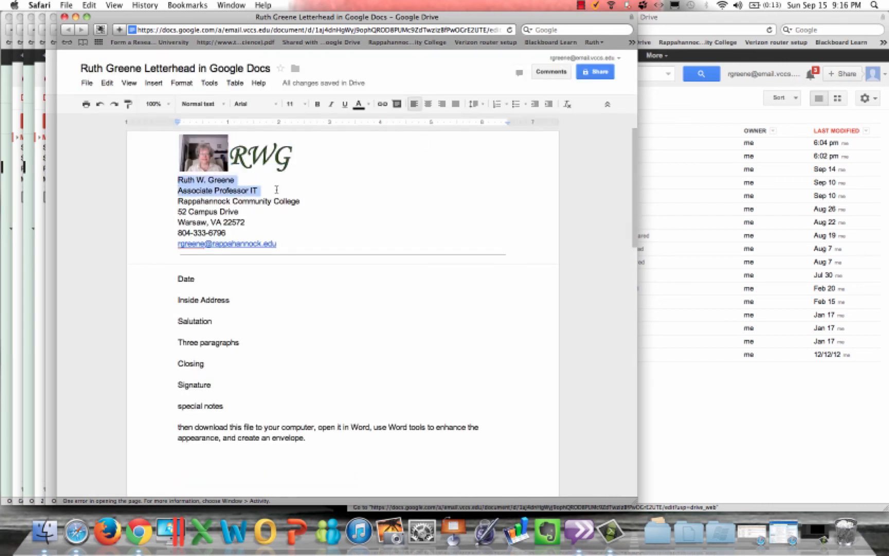
pyautogui.click(292, 104)
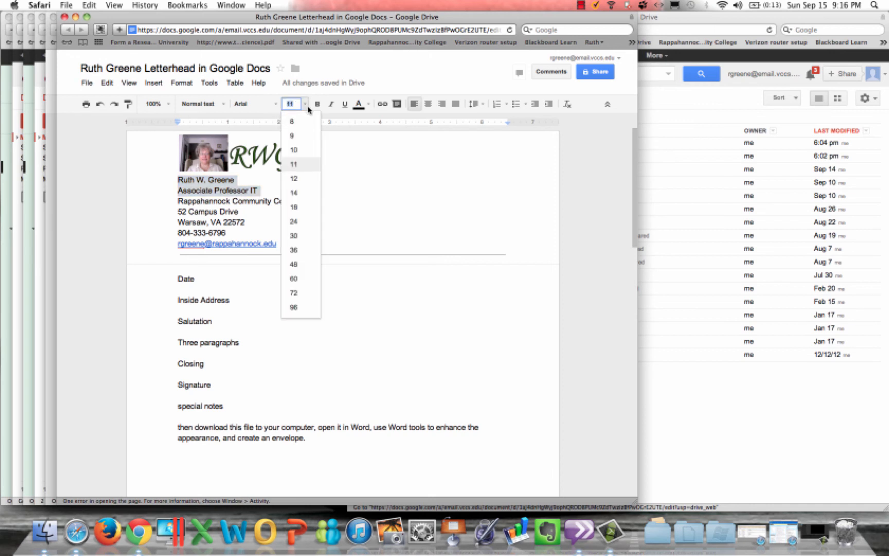
pyautogui.click(295, 192)
pyautogui.click(316, 212)
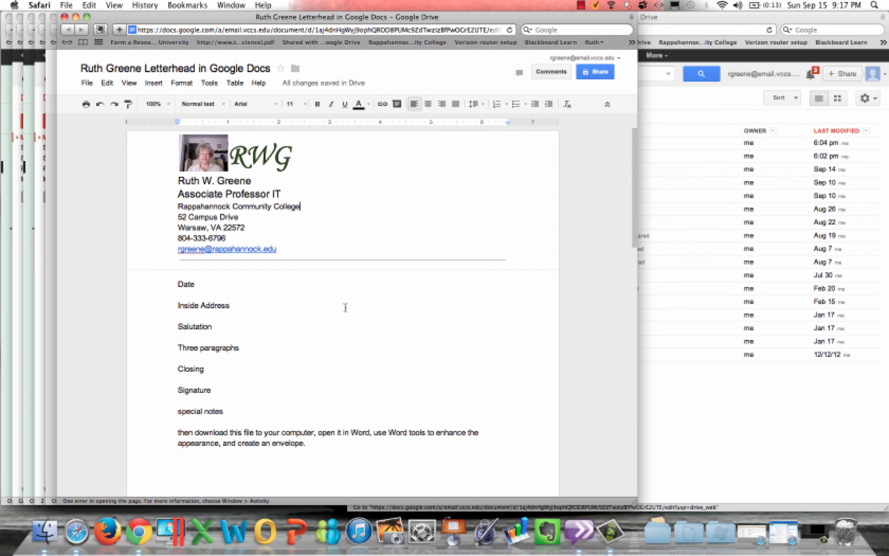
# Step: Show the file formats in which the letterhead document can be downloaded, including Microsoft Word (.docx), without downloading it
pyautogui.scroll(-4, 351, 315)
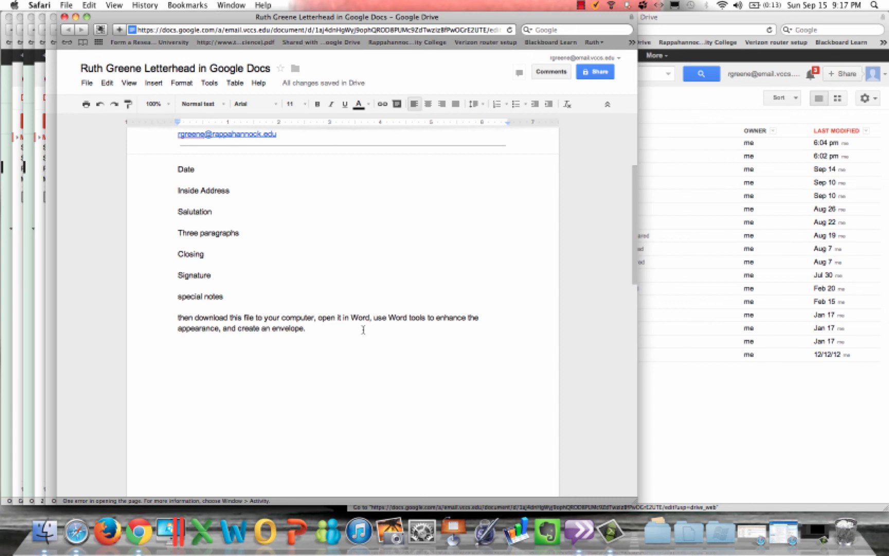
pyautogui.click(87, 84)
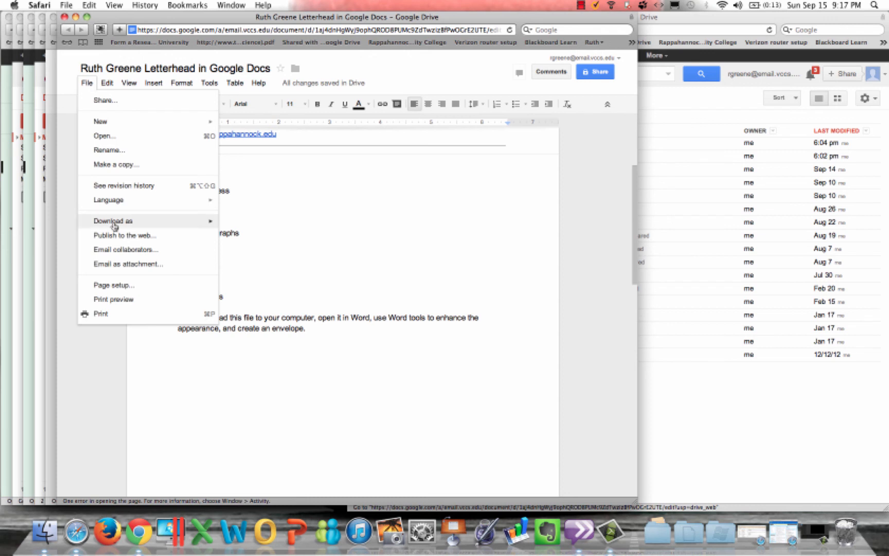
pyautogui.moveTo(111, 223)
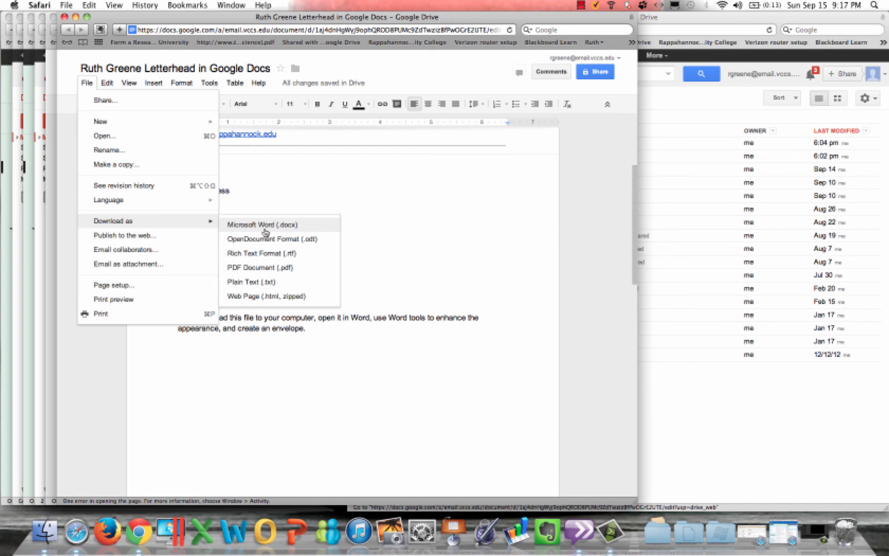
pyautogui.click(280, 405)
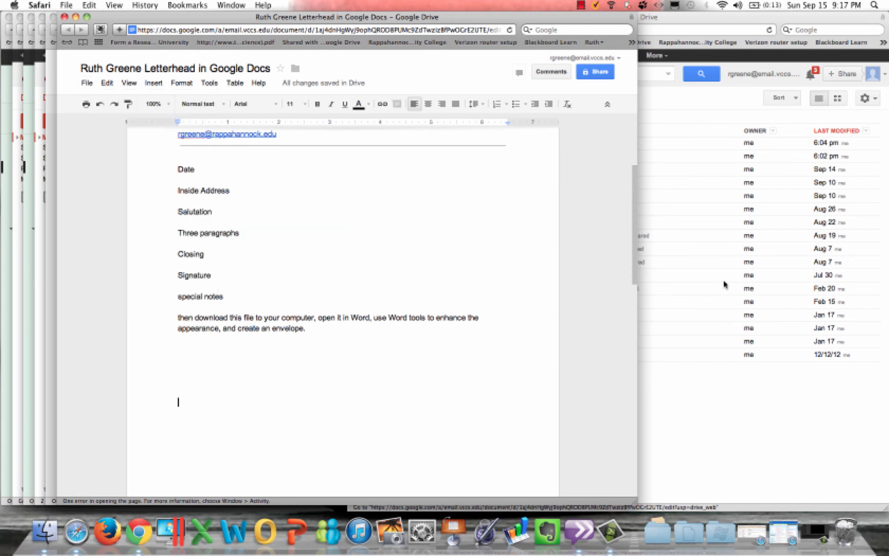
# Step: Try placing the header picture on the email address line, first after the address and finally in front of it
pyautogui.moveTo(635, 249); pyautogui.dragTo(634, 166)
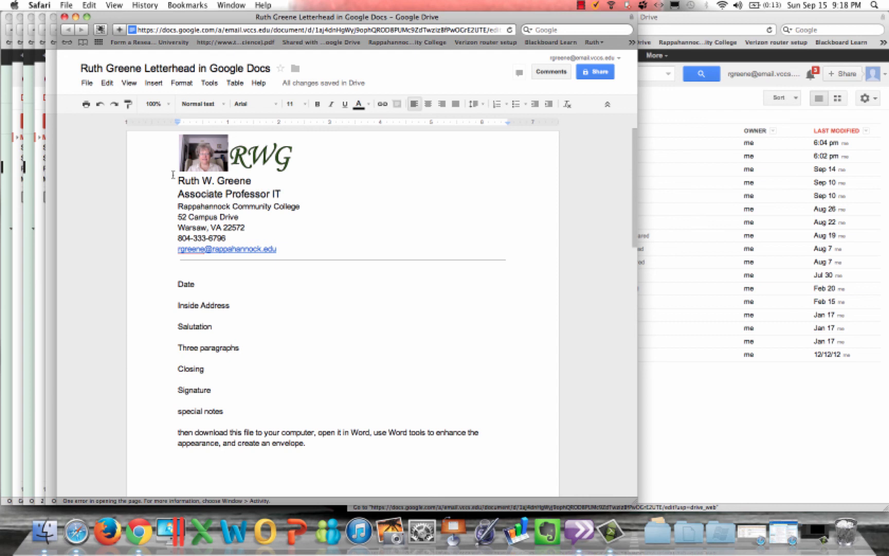
pyautogui.moveTo(203, 153); pyautogui.dragTo(304, 256)
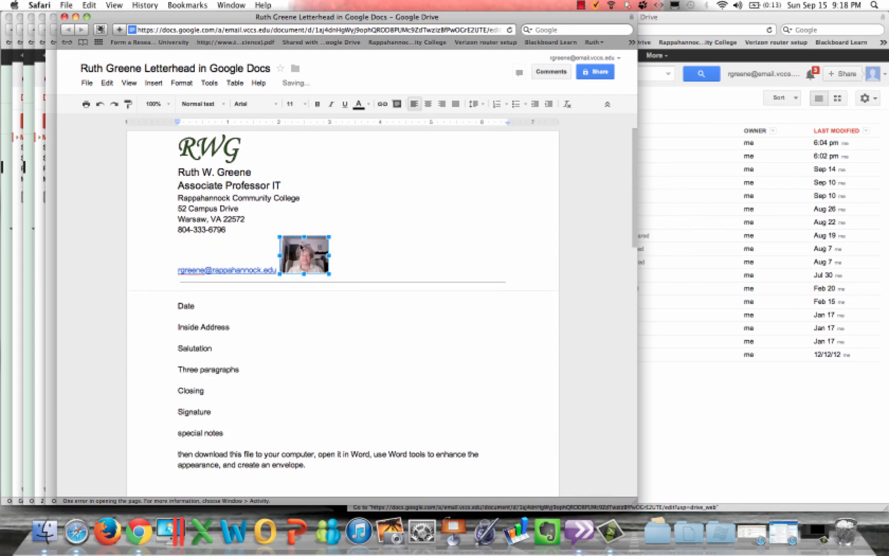
pyautogui.moveTo(184, 245); pyautogui.dragTo(173, 257)
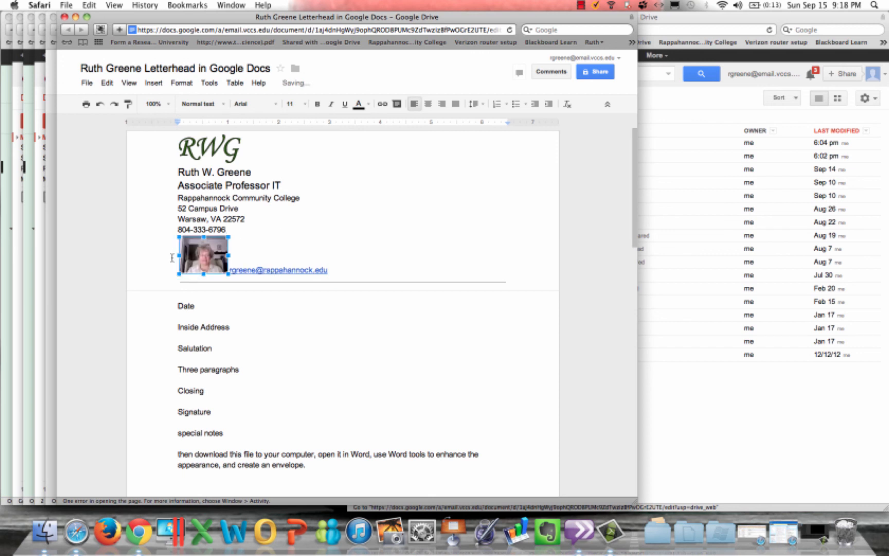
# Step: Move the header picture up to the first line, directly after the "RWG" word art
pyautogui.click(228, 230)
pyautogui.moveTo(203, 255); pyautogui.dragTo(245, 147)
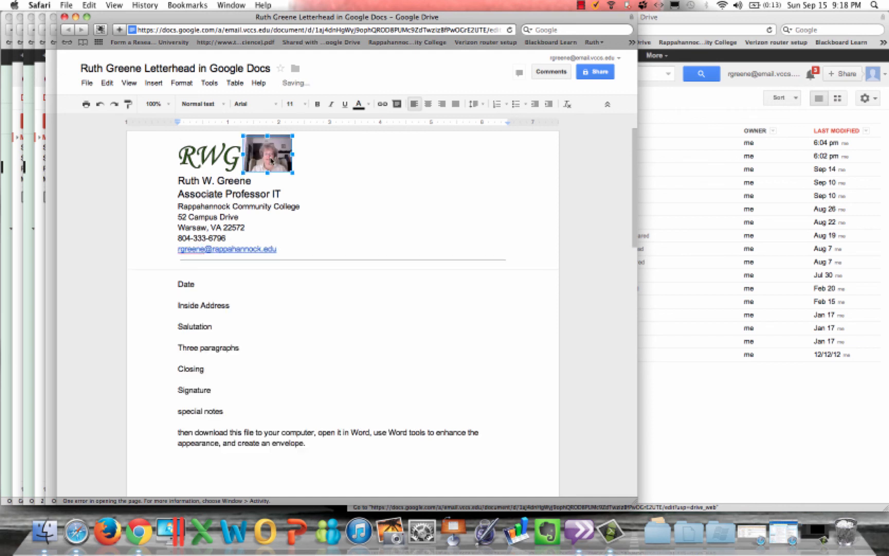
pyautogui.click(172, 161)
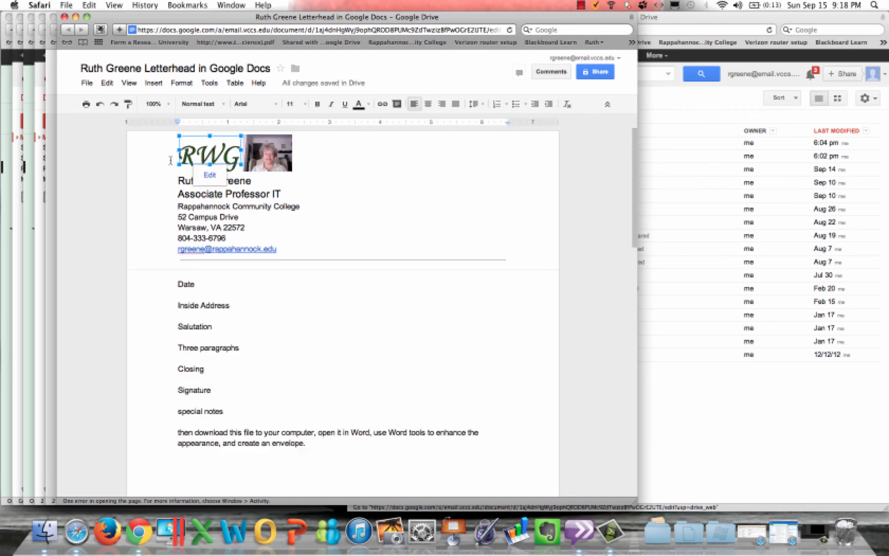
# Step: Make all header text bold, from the sender's name line through the email address line
pyautogui.click(184, 180)
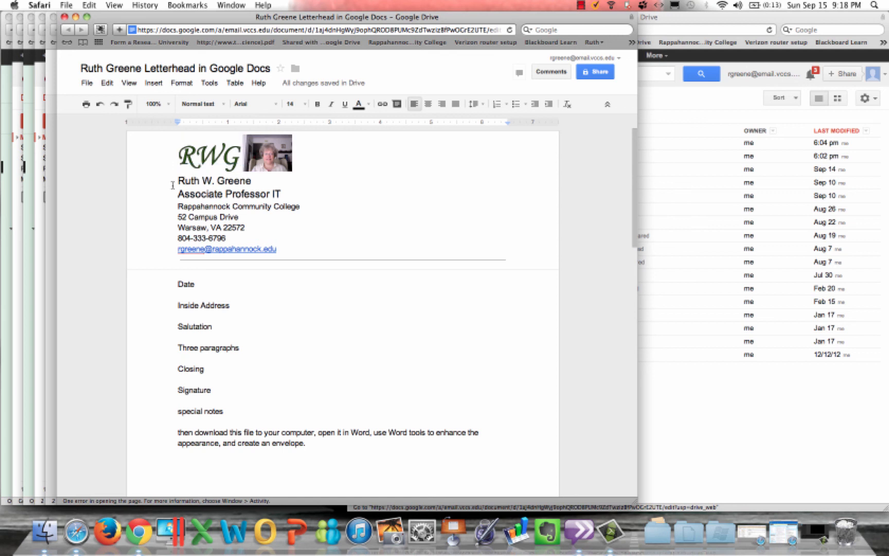
pyautogui.click(173, 182)
pyautogui.moveTo(173, 182); pyautogui.dragTo(380, 253)
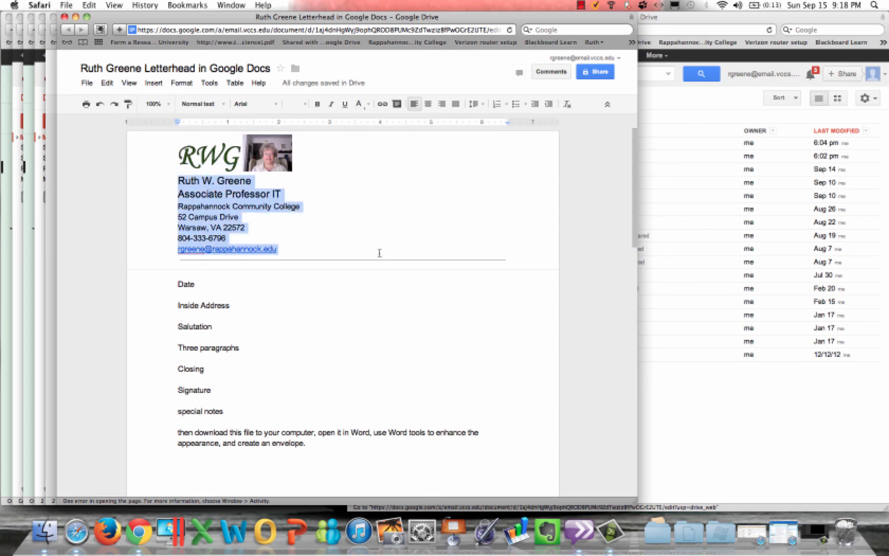
pyautogui.click(180, 89)
pyautogui.click(182, 105)
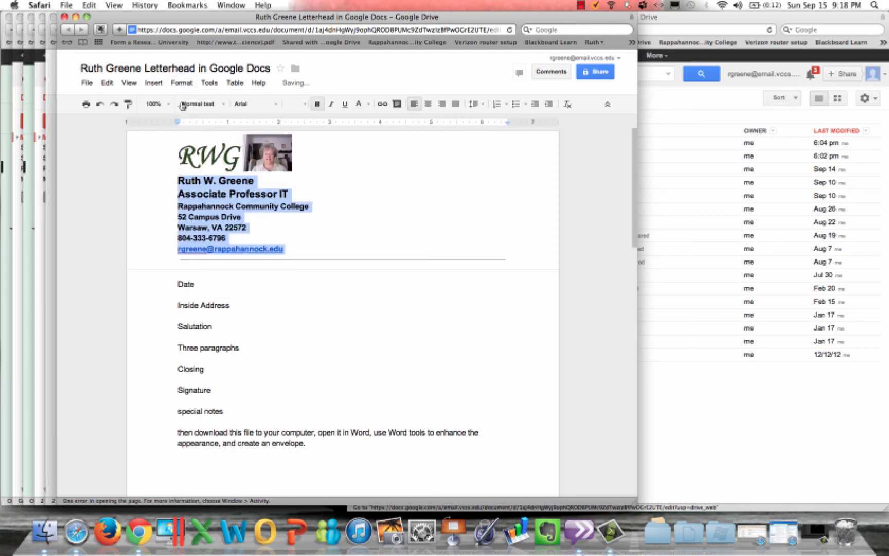
pyautogui.click(378, 259)
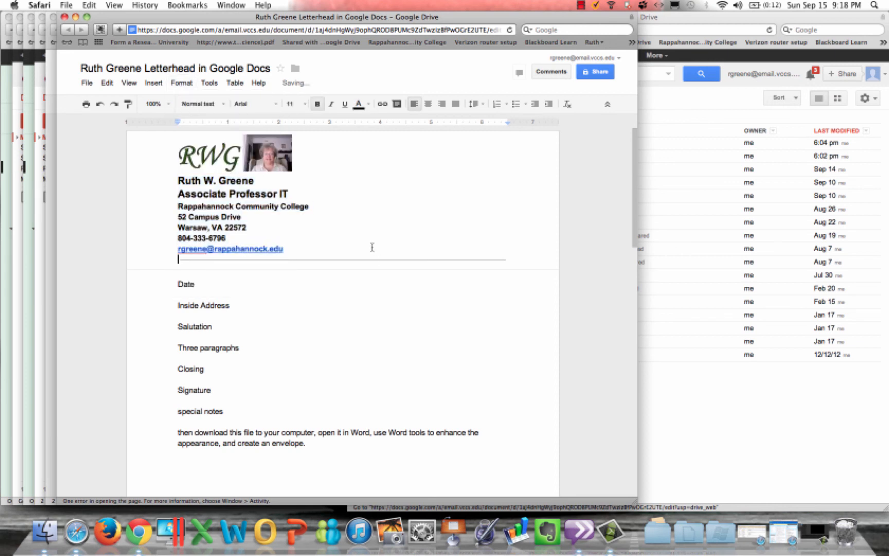
pyautogui.click(268, 159)
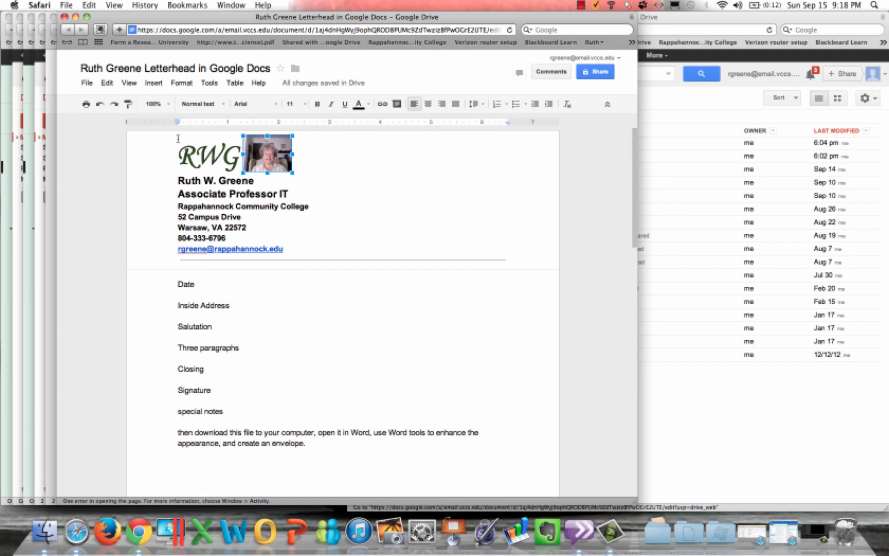
pyautogui.click(177, 249)
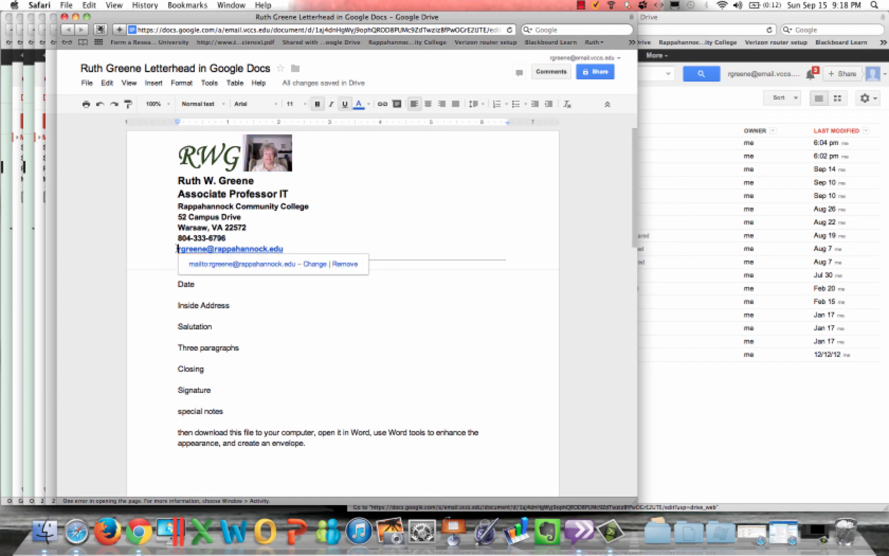
pyautogui.click(397, 228)
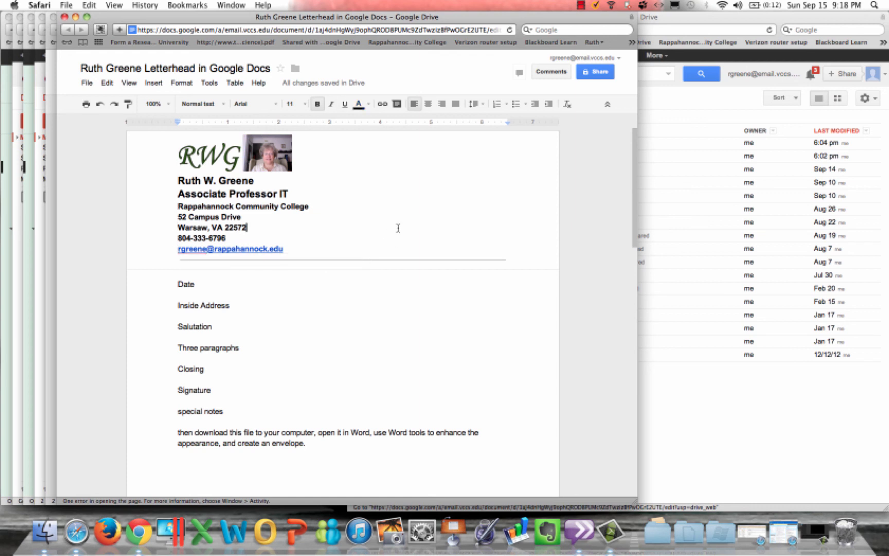
pyautogui.moveTo(636, 173)
pyautogui.mouseDown()
pyautogui.moveTo(631, 274)
pyautogui.moveTo(639, 154)
pyautogui.mouseUp()
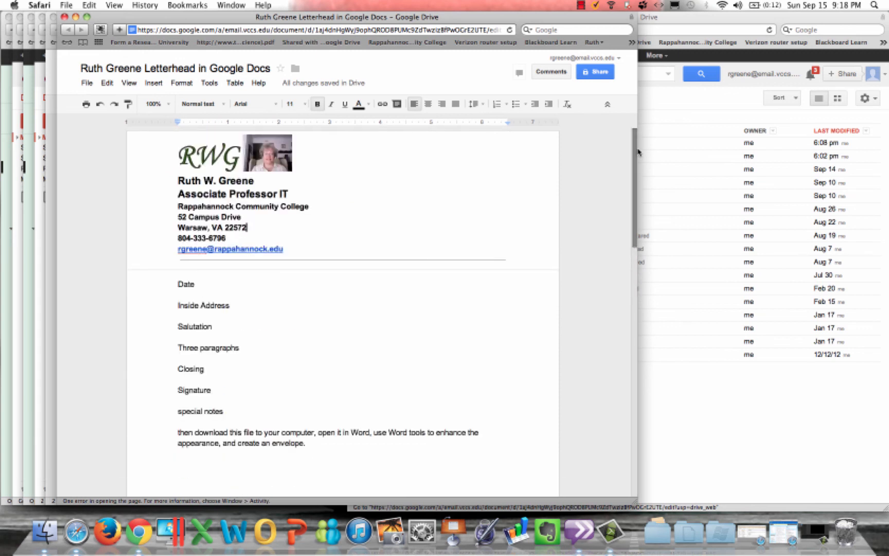